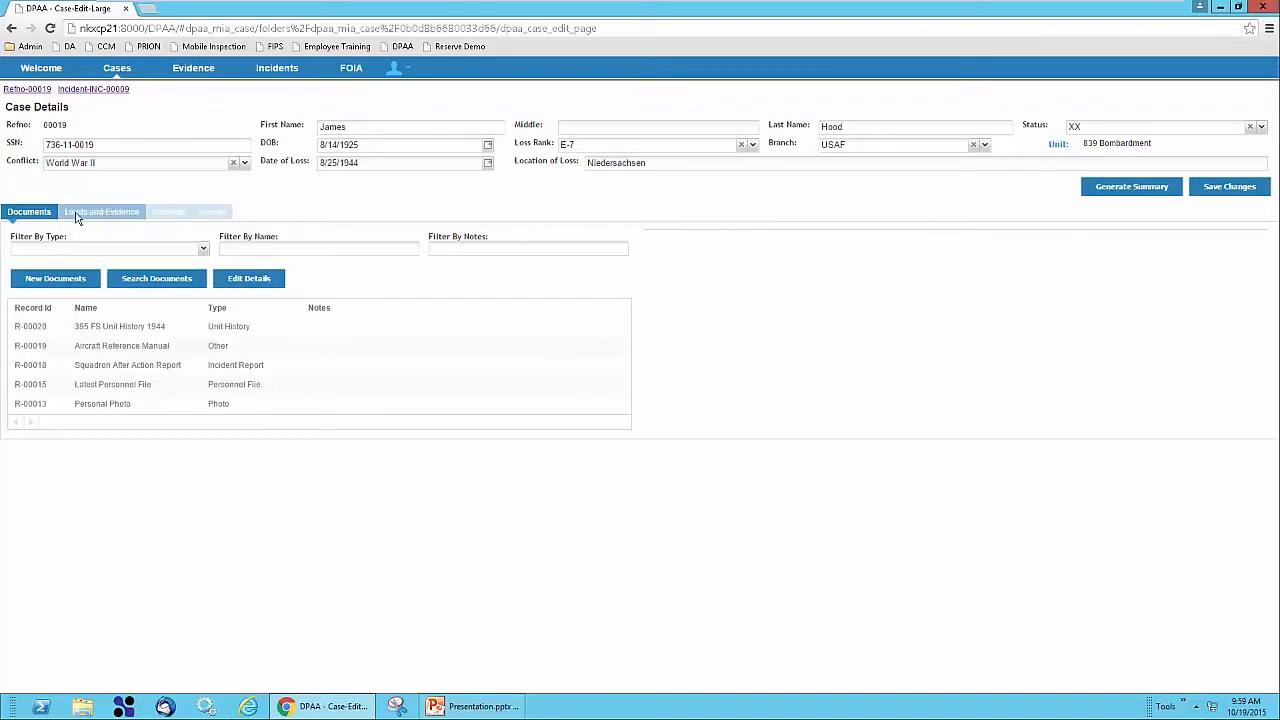
- View the image in the case's Personal Photo record and the details of the 395 FS Unit History 1944 record
left_click(84, 404)
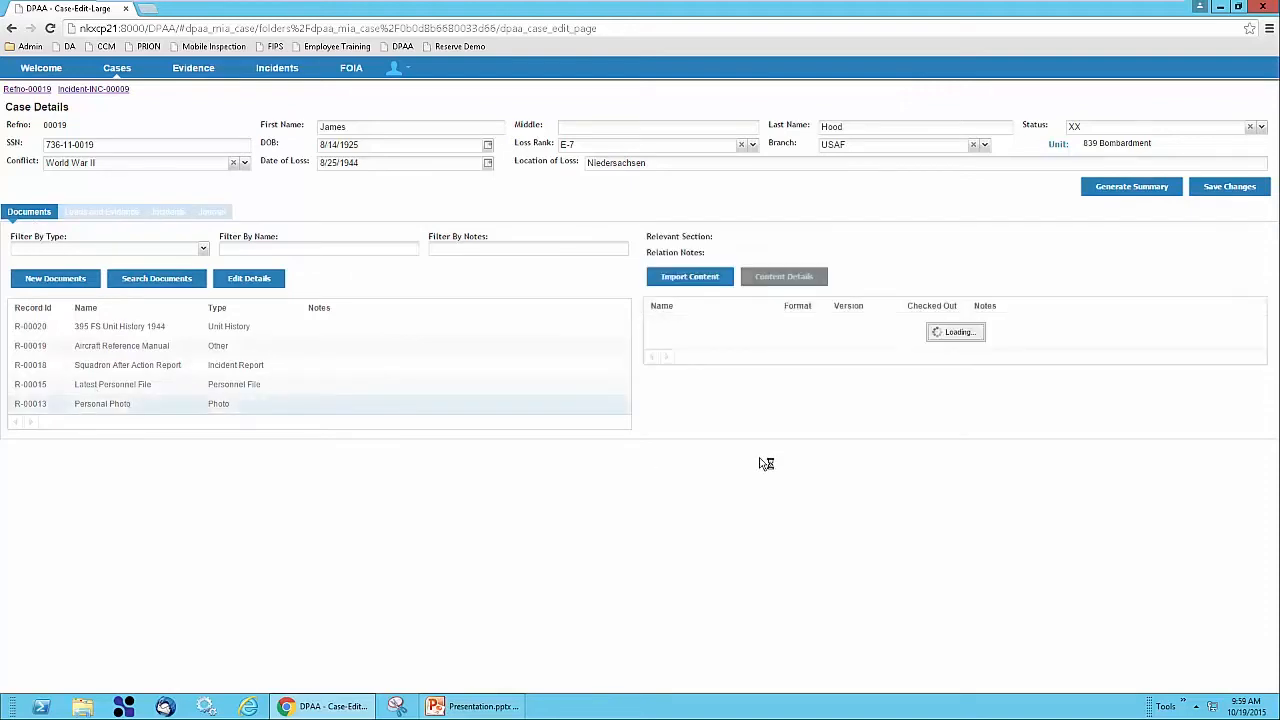
left_click(755, 328)
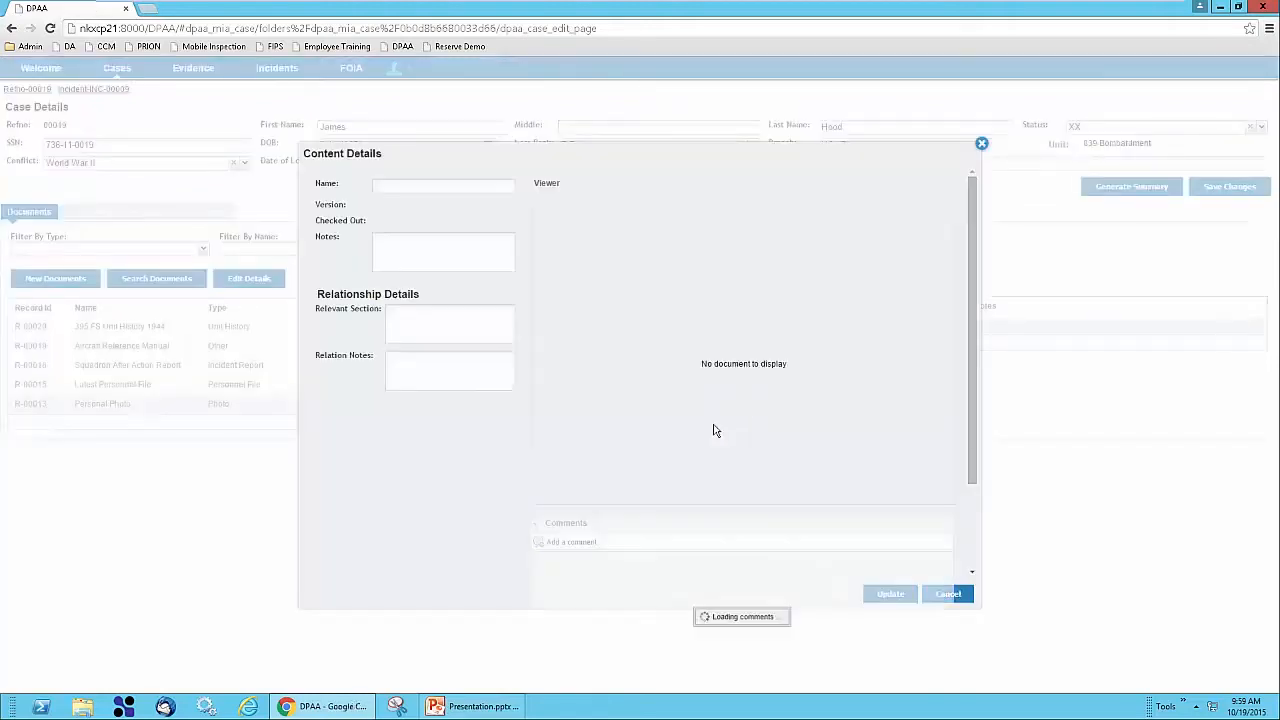
left_click(784, 277)
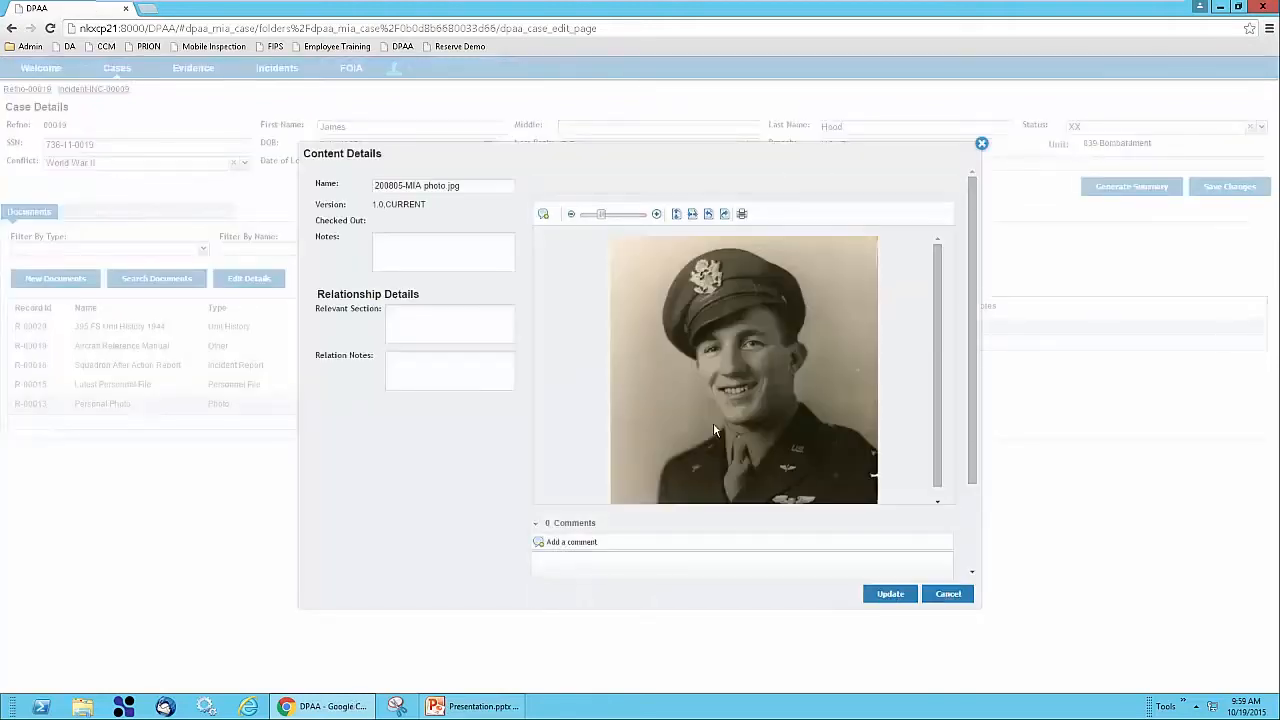
left_click(948, 594)
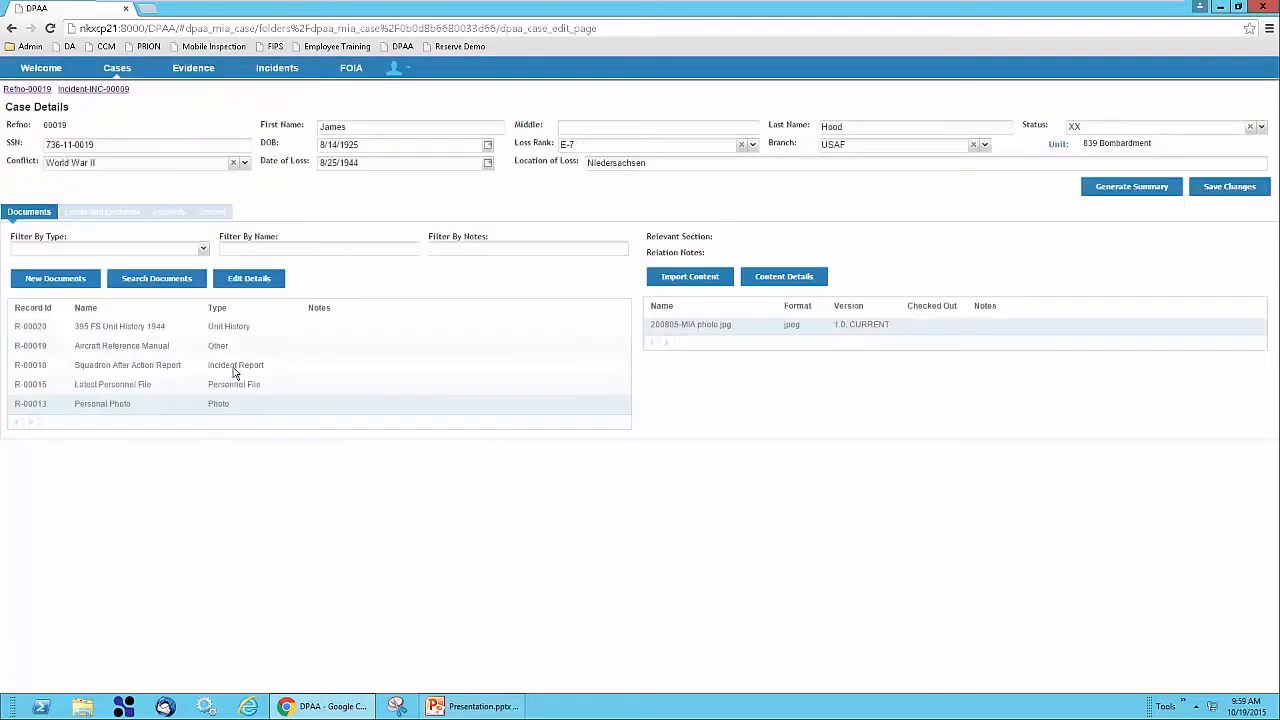
left_click(119, 332)
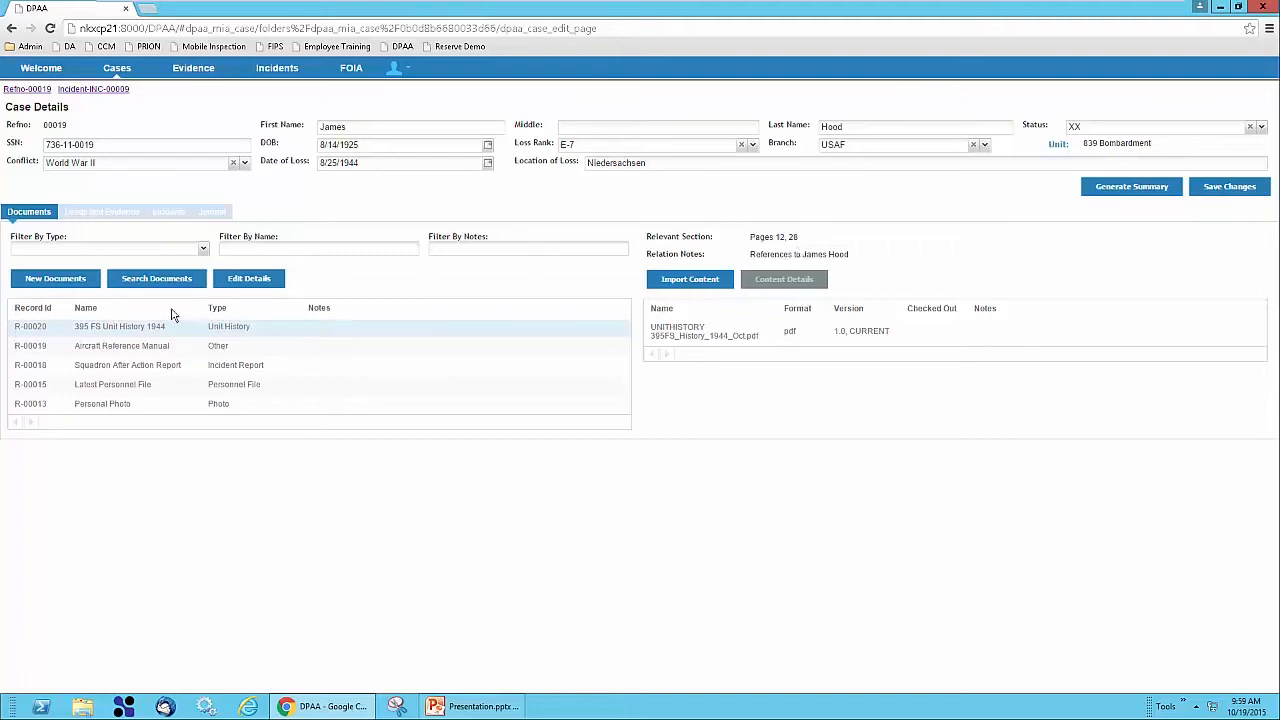
- Open the case's document search, look at the Search By Attributes mode, and return to Search Full-Text
left_click(157, 279)
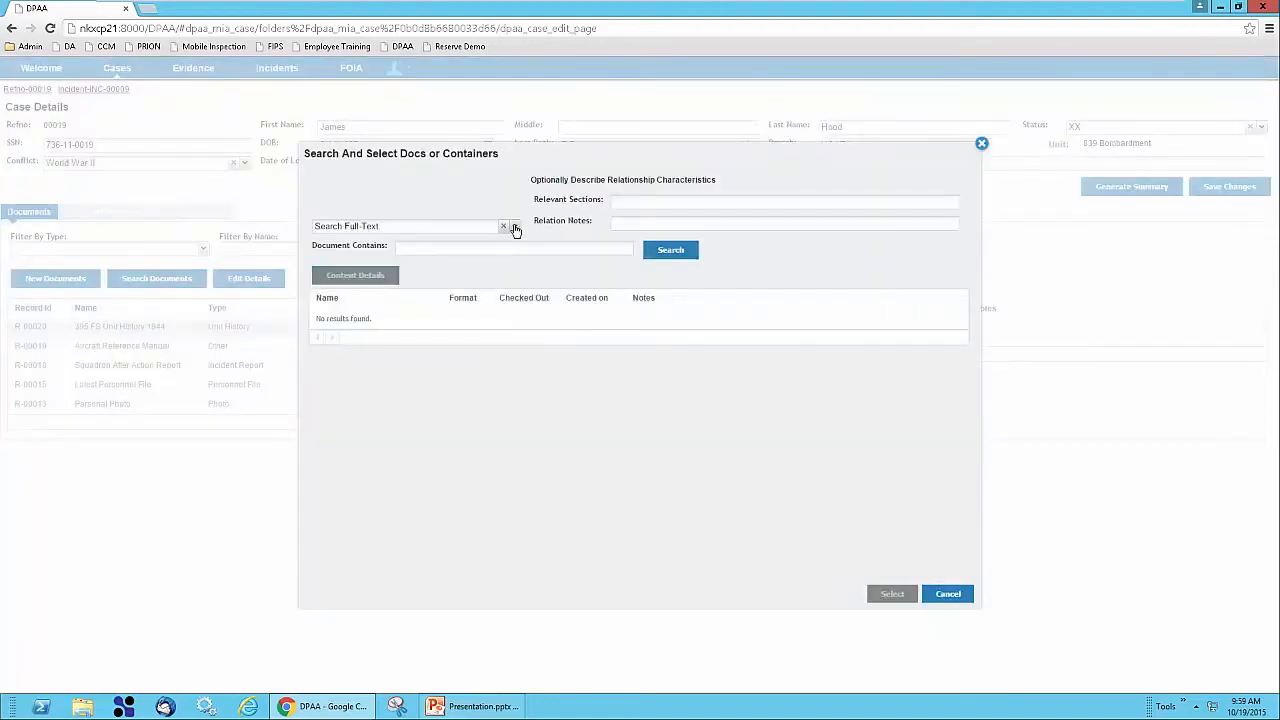
left_click(514, 226)
left_click(402, 257)
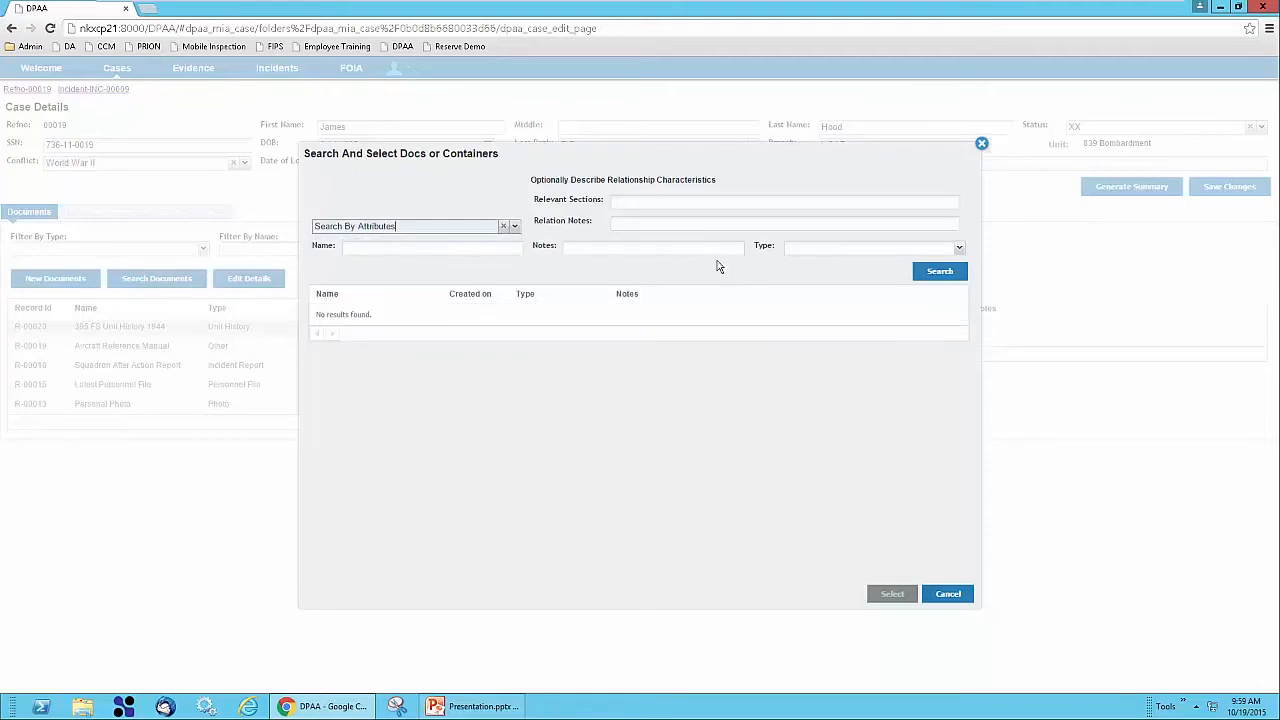
left_click(514, 226)
left_click(392, 247)
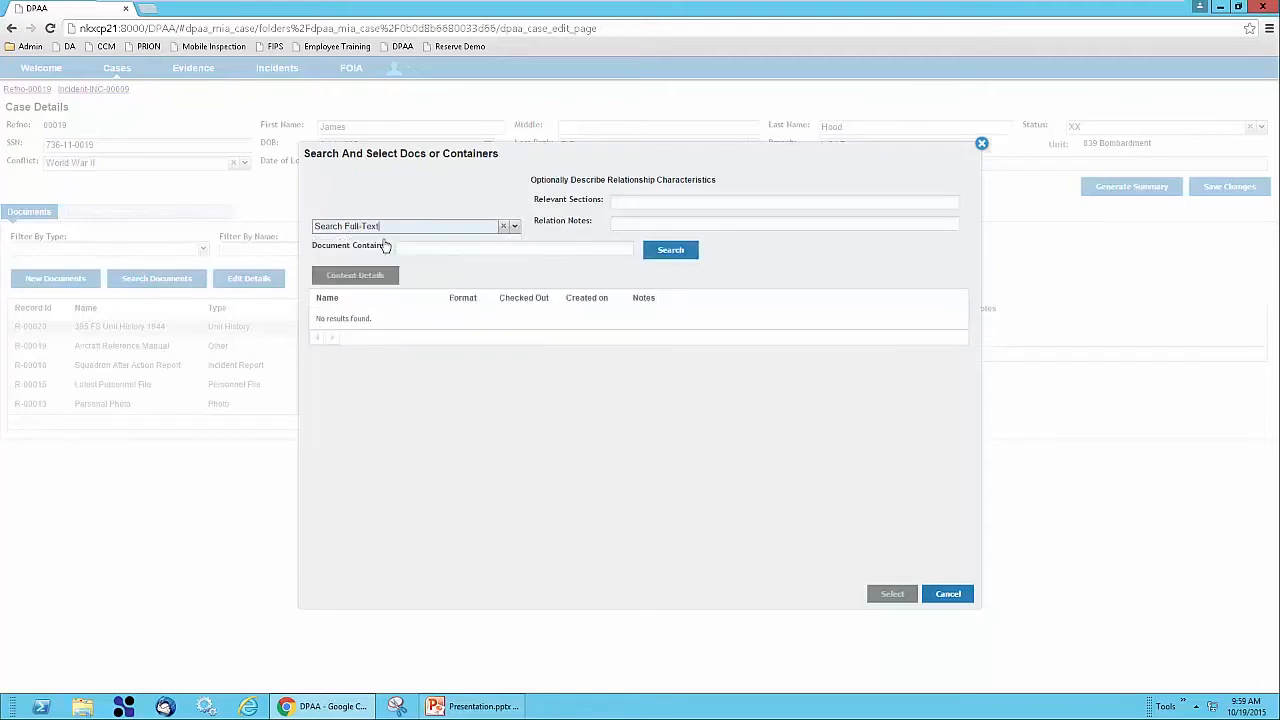
- Search for documents containing the missing person's last name and add Cemetery Records.pdf to the case
left_click(461, 246)
type("hood")
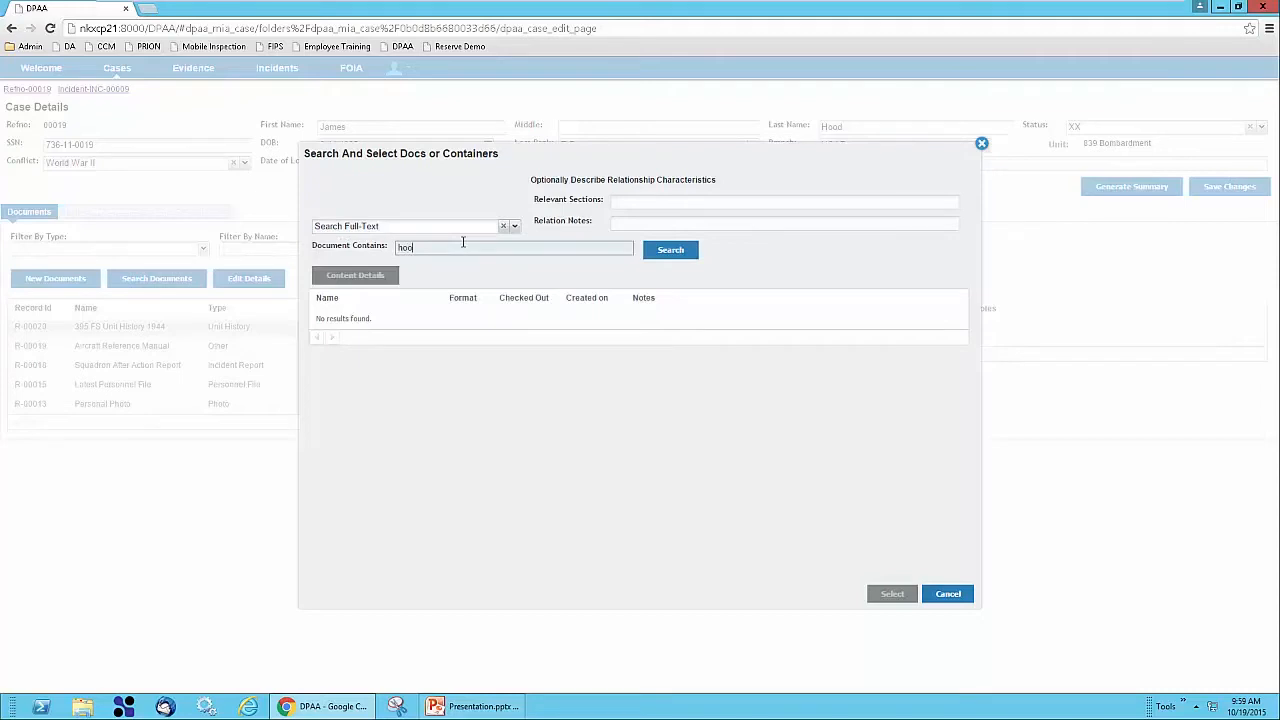
left_click(674, 251)
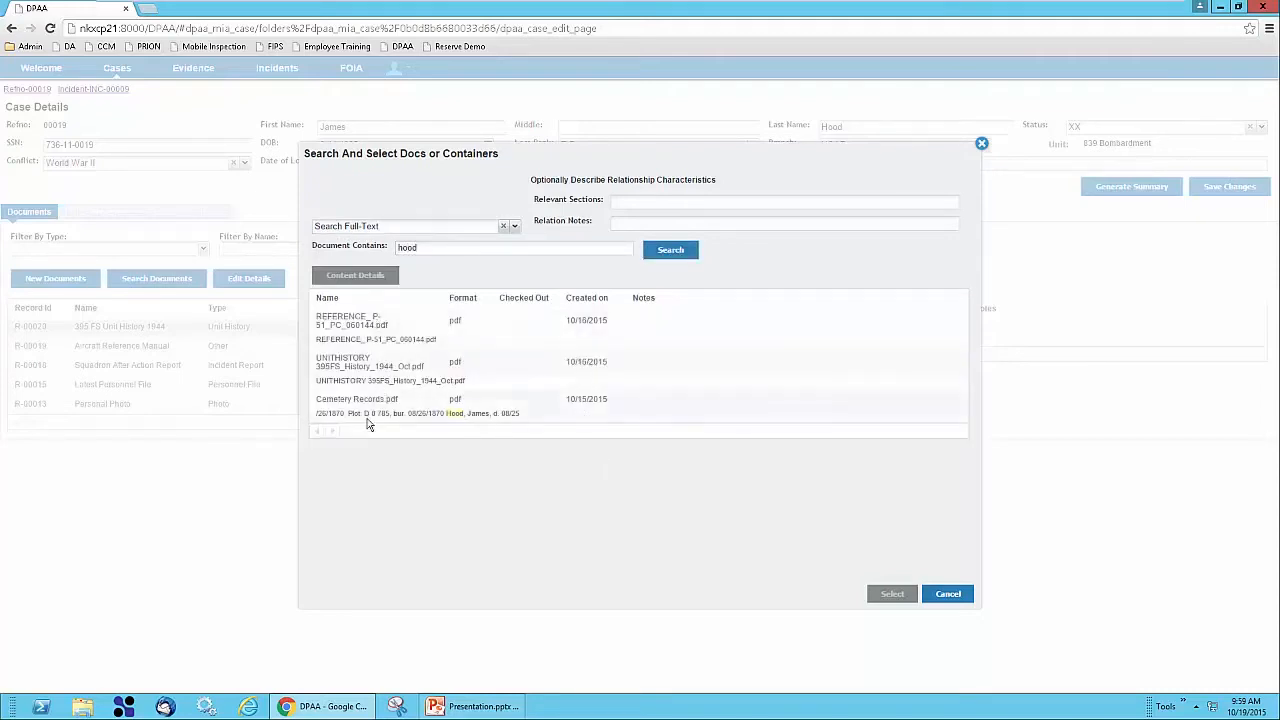
left_click(362, 405)
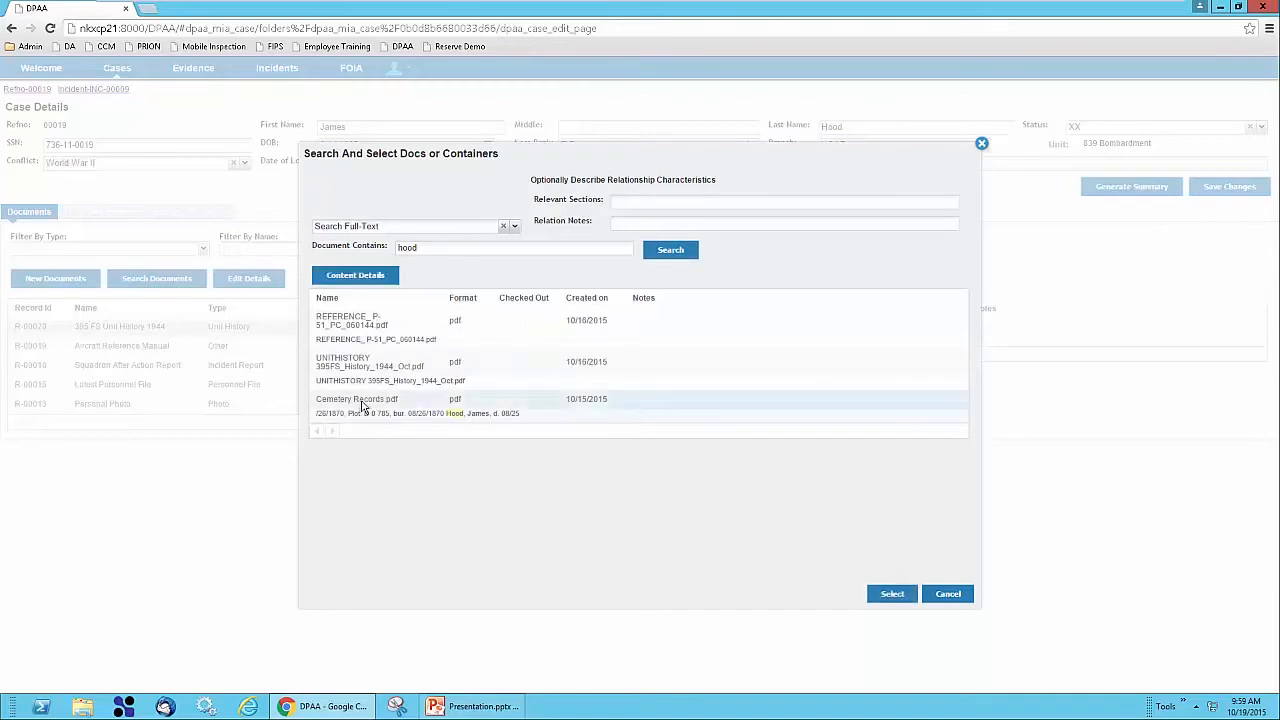
left_click(892, 594)
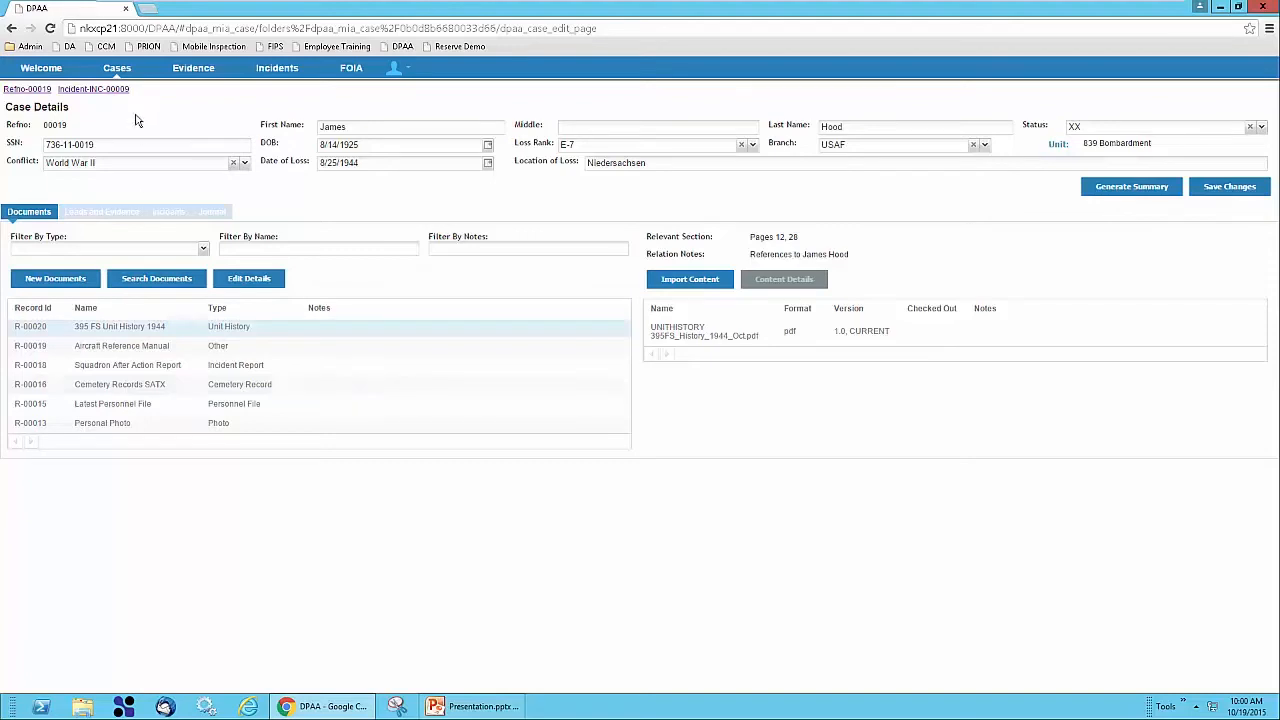
- Open the assigned recovered-item review task and display Field Lead Image.JPG from the Aircraft Artifact 08302-M record
left_click(38, 70)
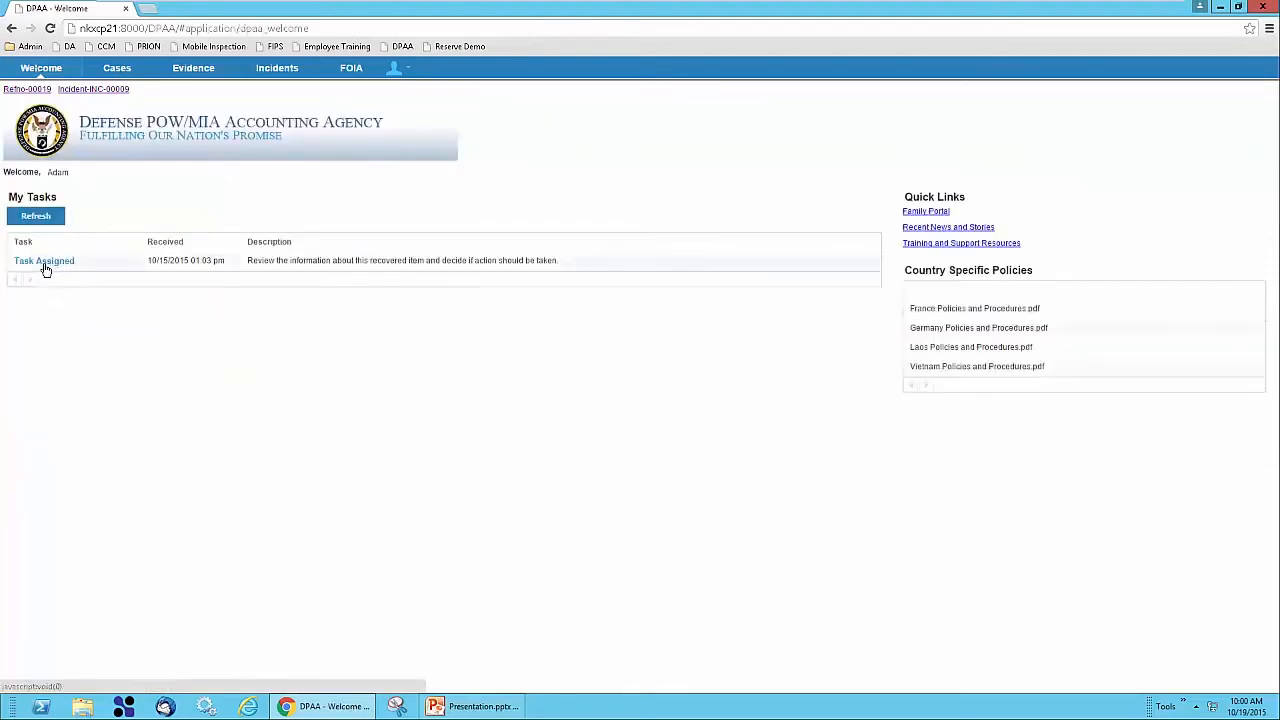
left_click(45, 264)
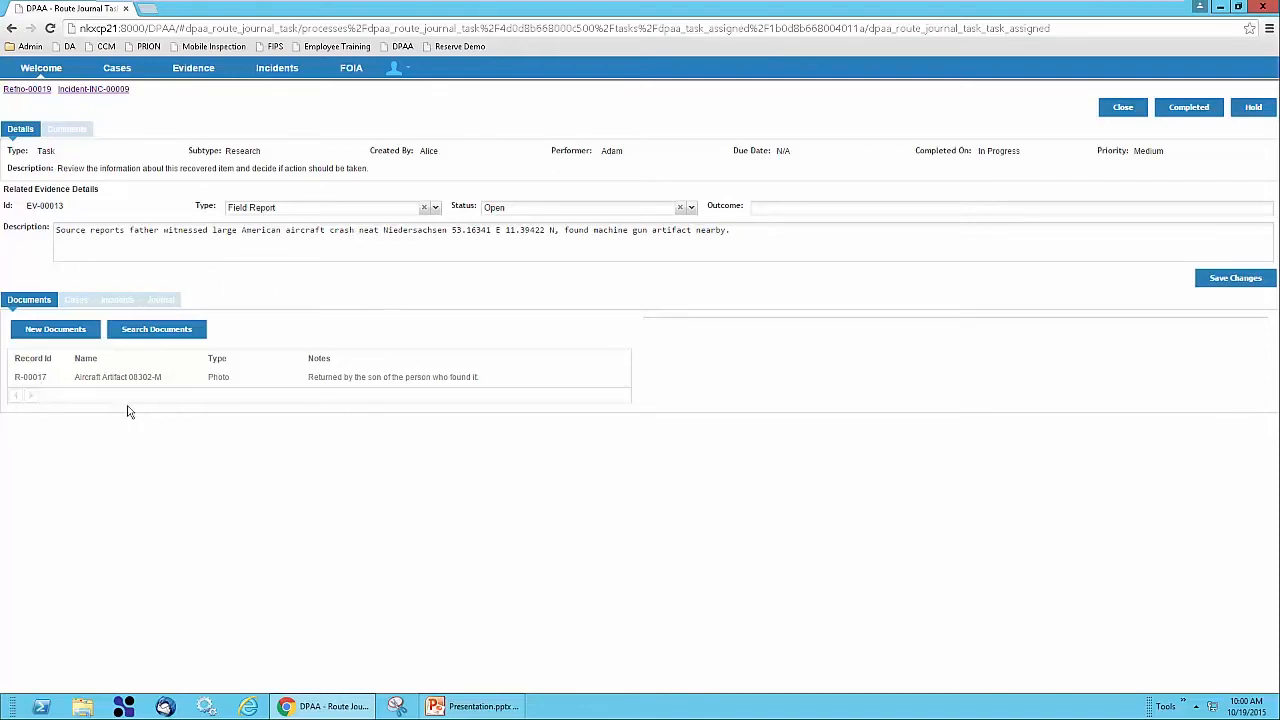
left_click(95, 380)
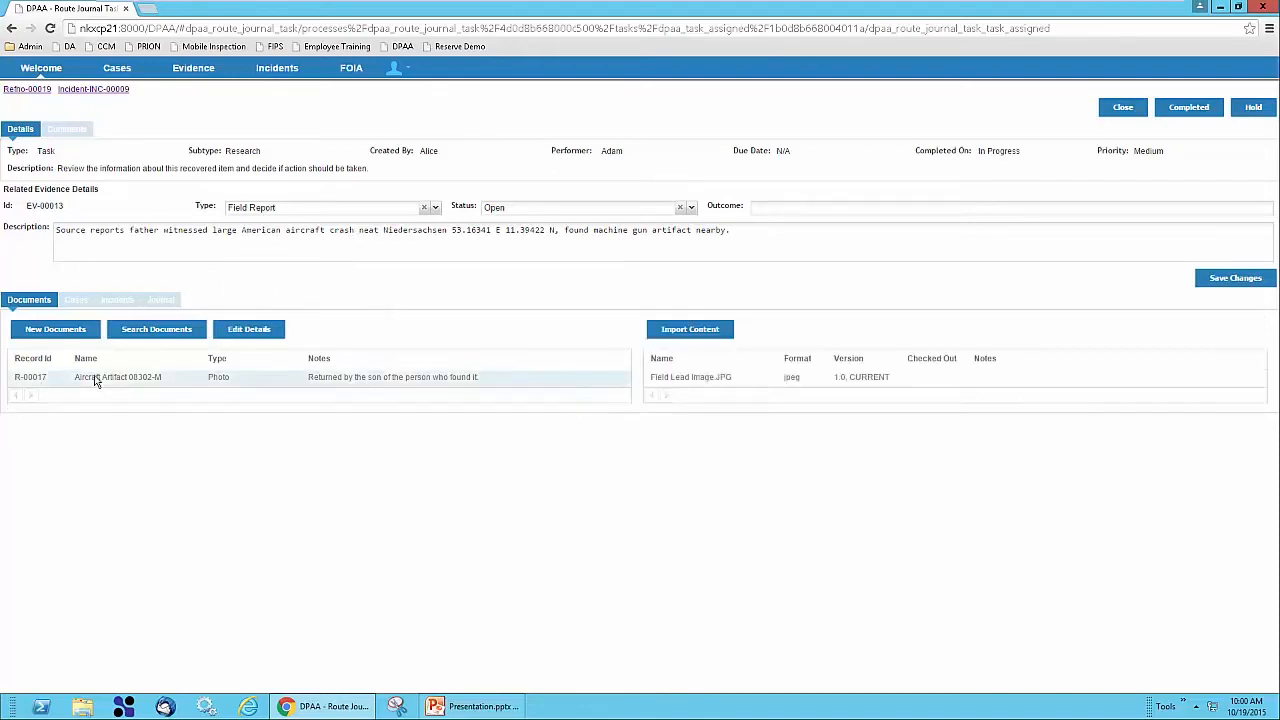
left_click(698, 380)
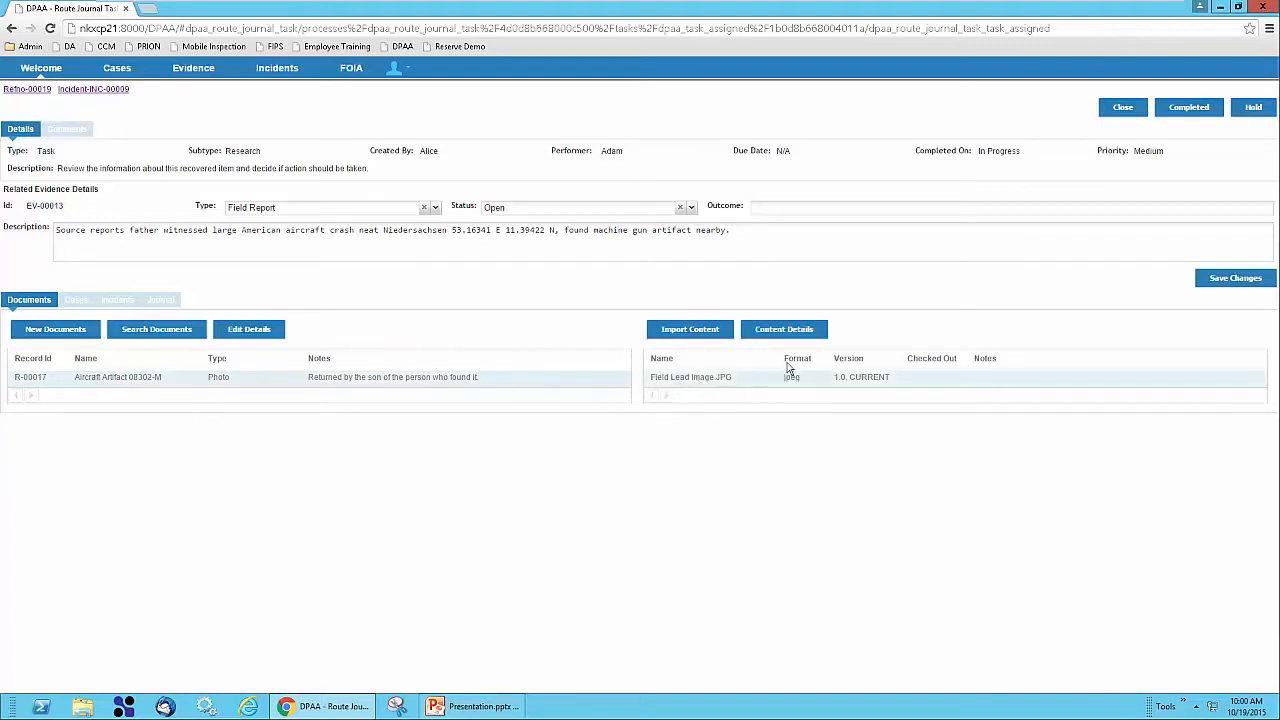
left_click(784, 330)
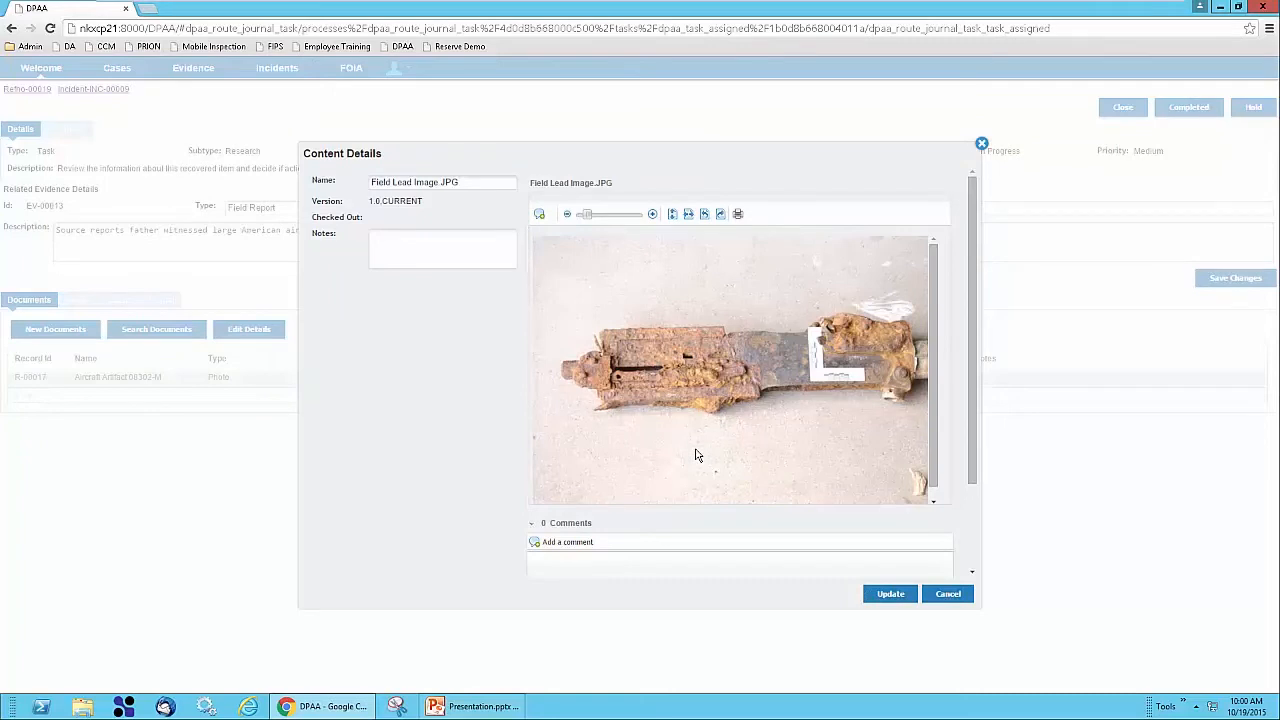
- Add a comment marker reading "Note this area." on the rusted artifact in the image and save the content details
left_click(539, 214)
left_click(665, 350)
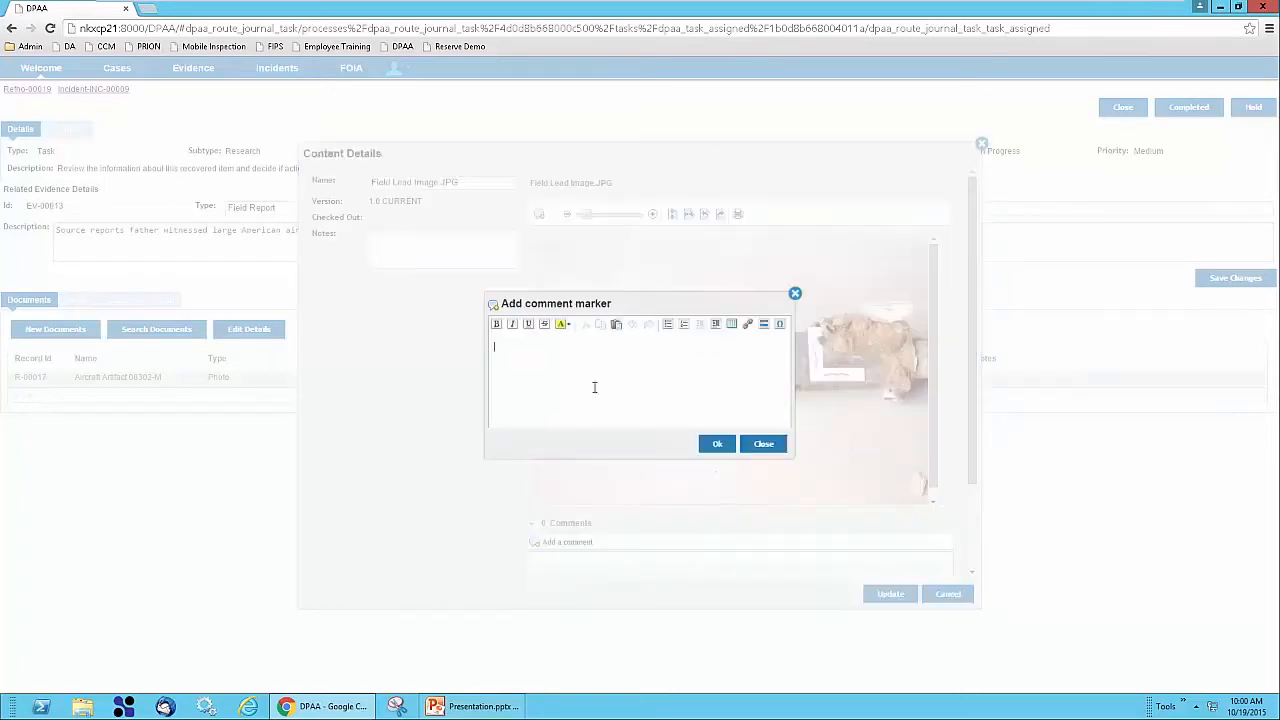
type("Note this area.")
left_click(718, 444)
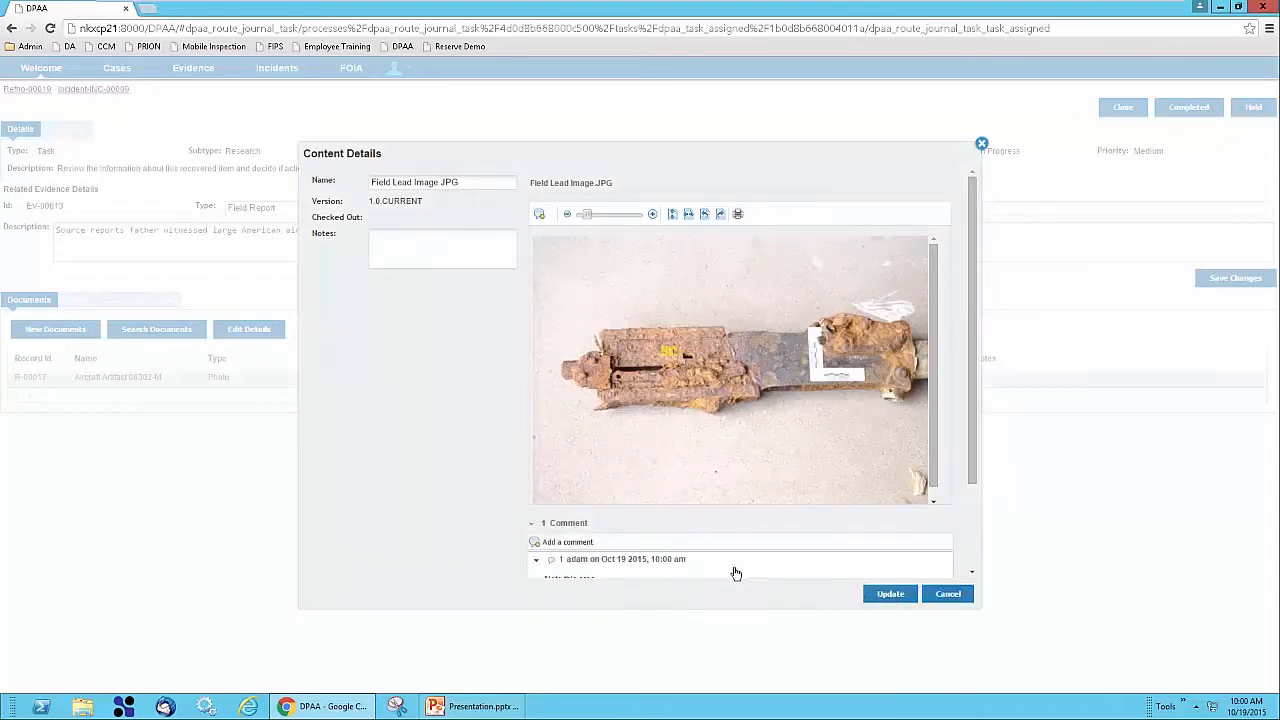
scroll(970, 498, "down", 1)
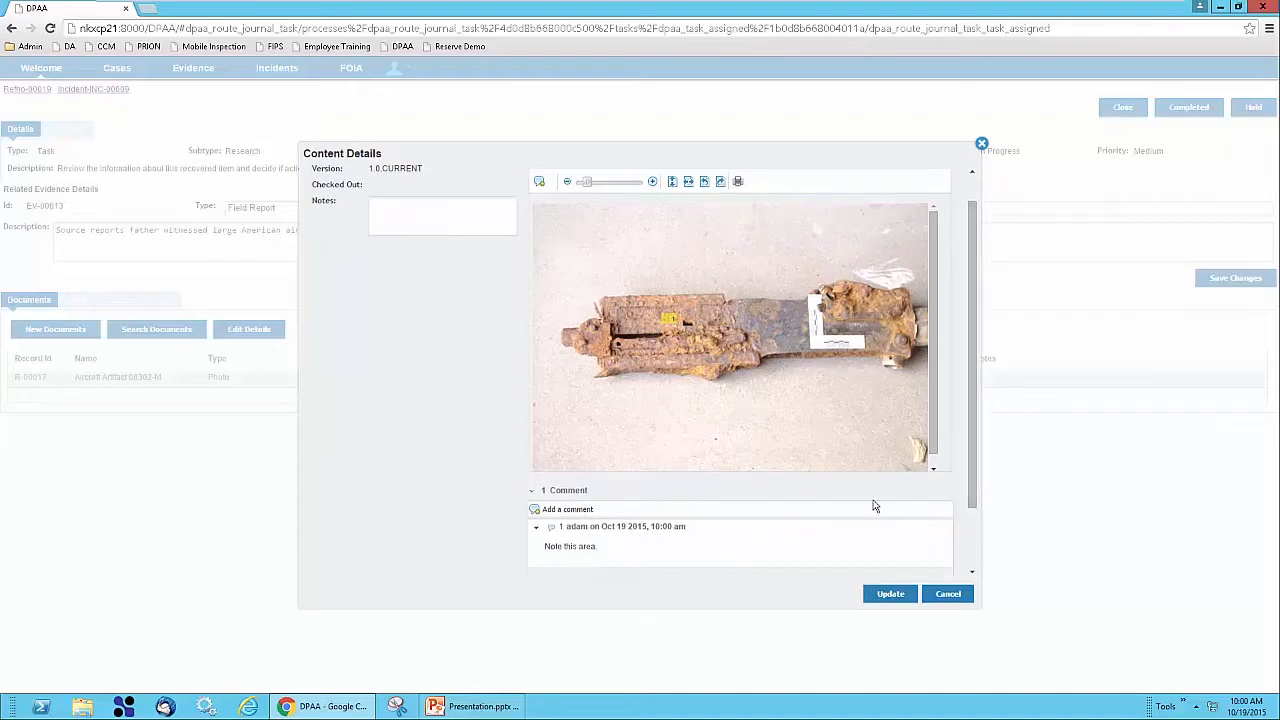
left_click(893, 594)
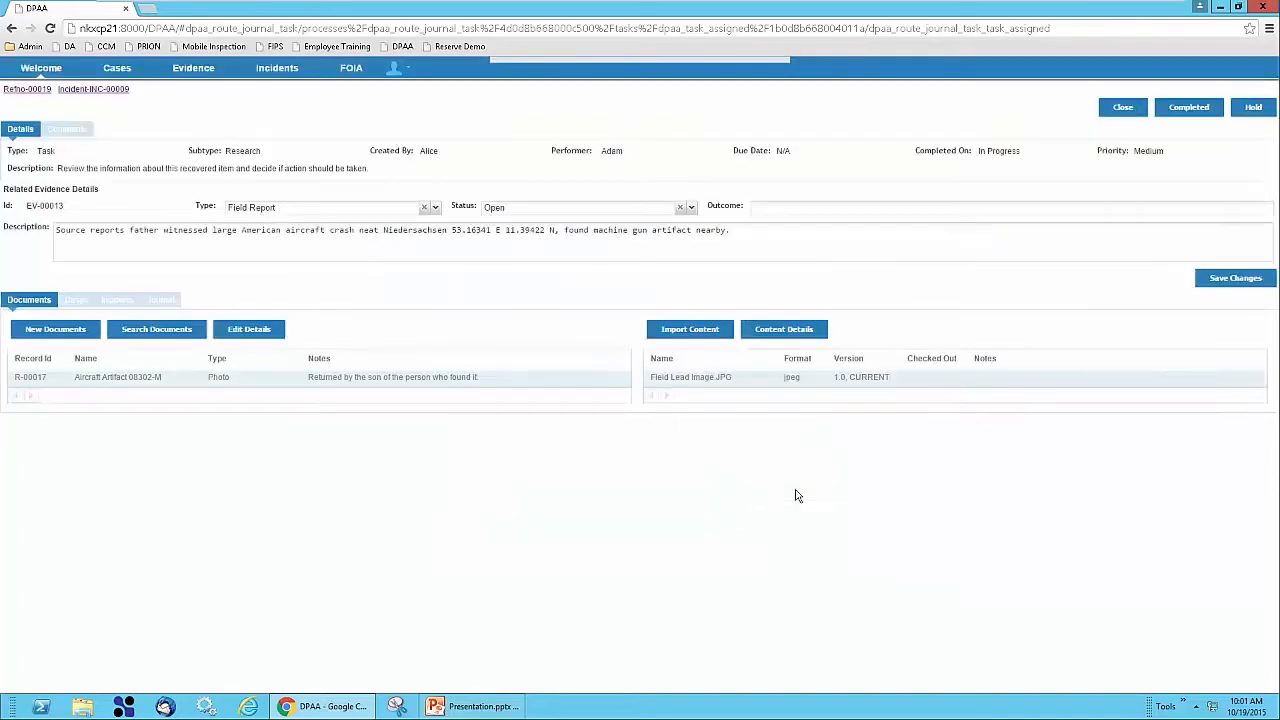
- Reload the task page and search for cases to relate to the evidence, using "nieder" as the location of loss
left_click(50, 28)
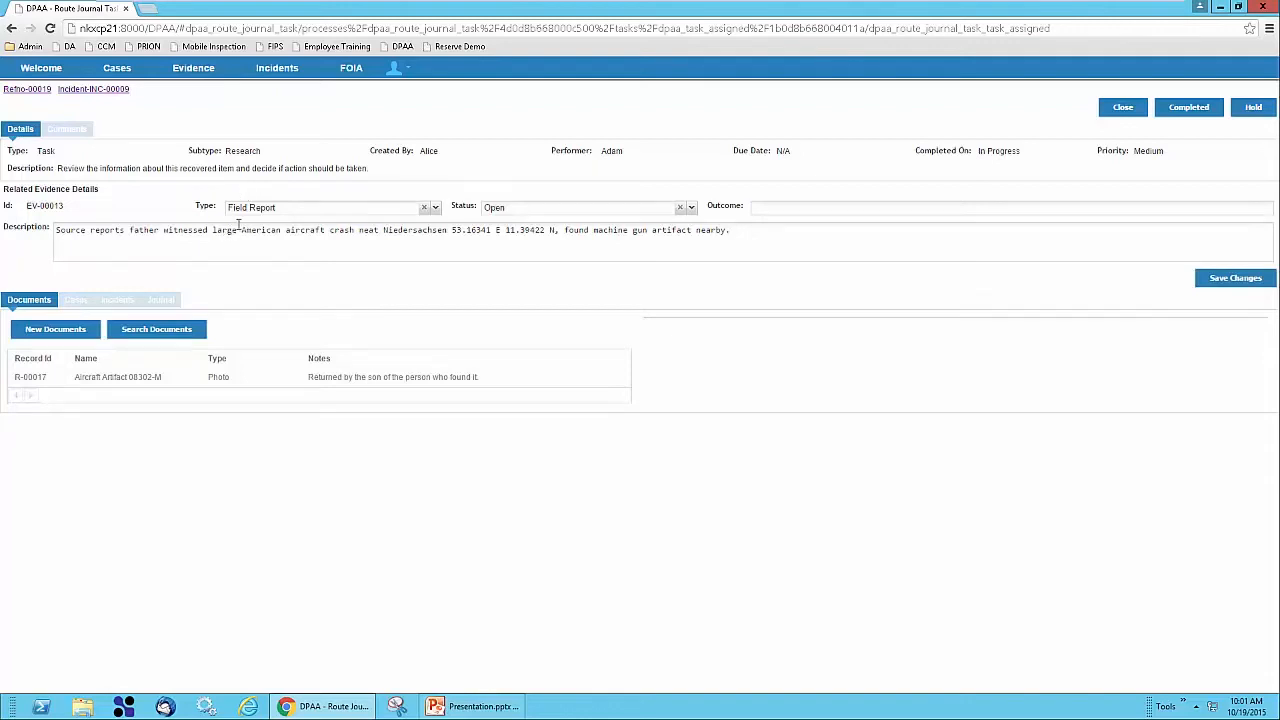
left_click(76, 300)
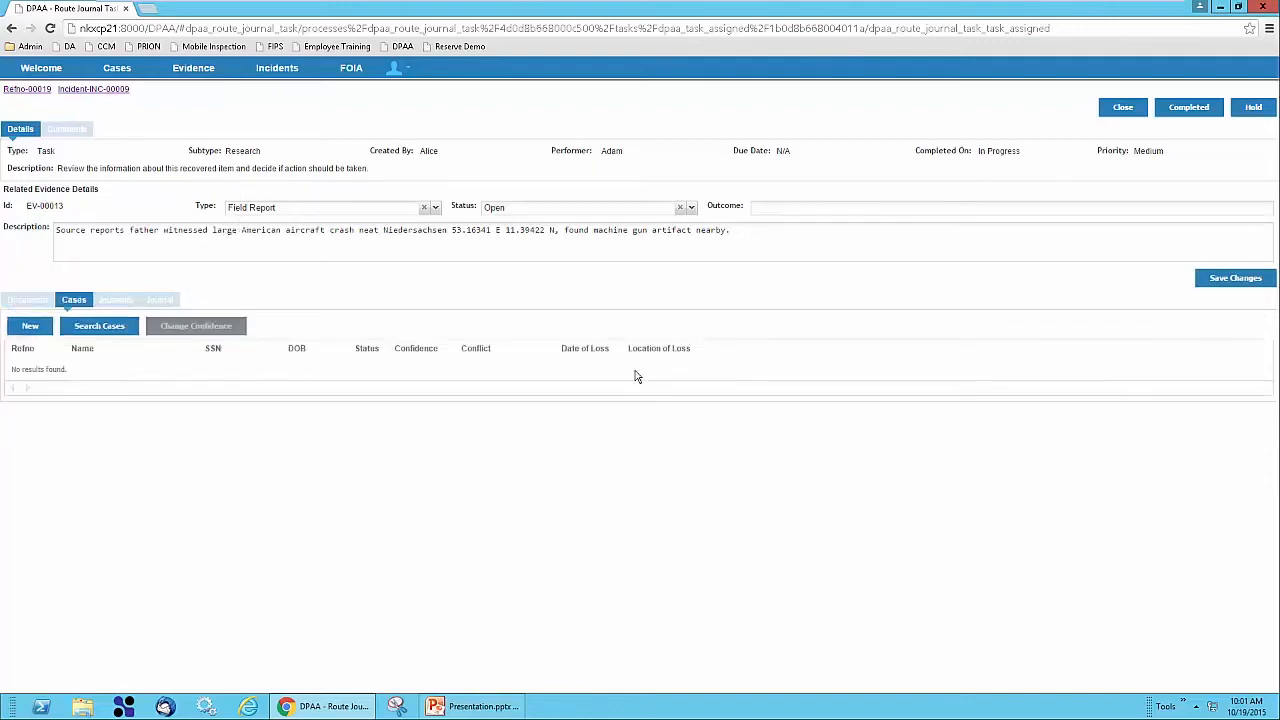
left_click(97, 330)
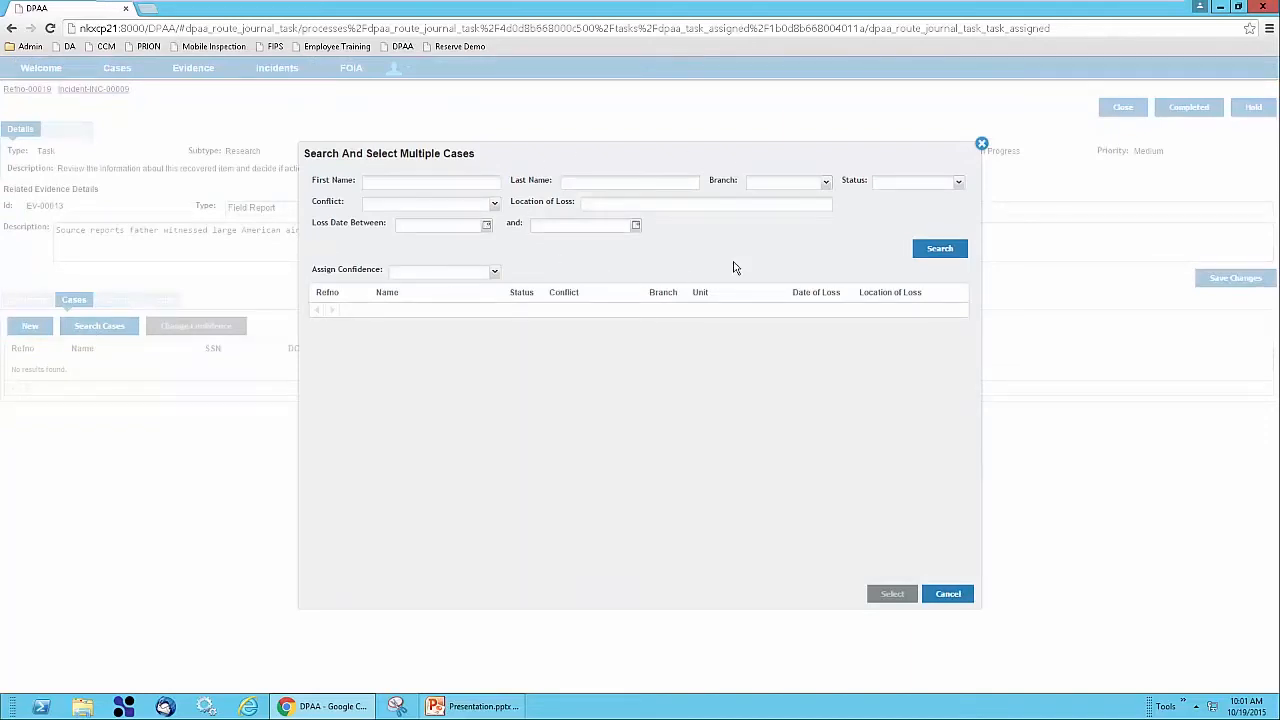
left_click(636, 205)
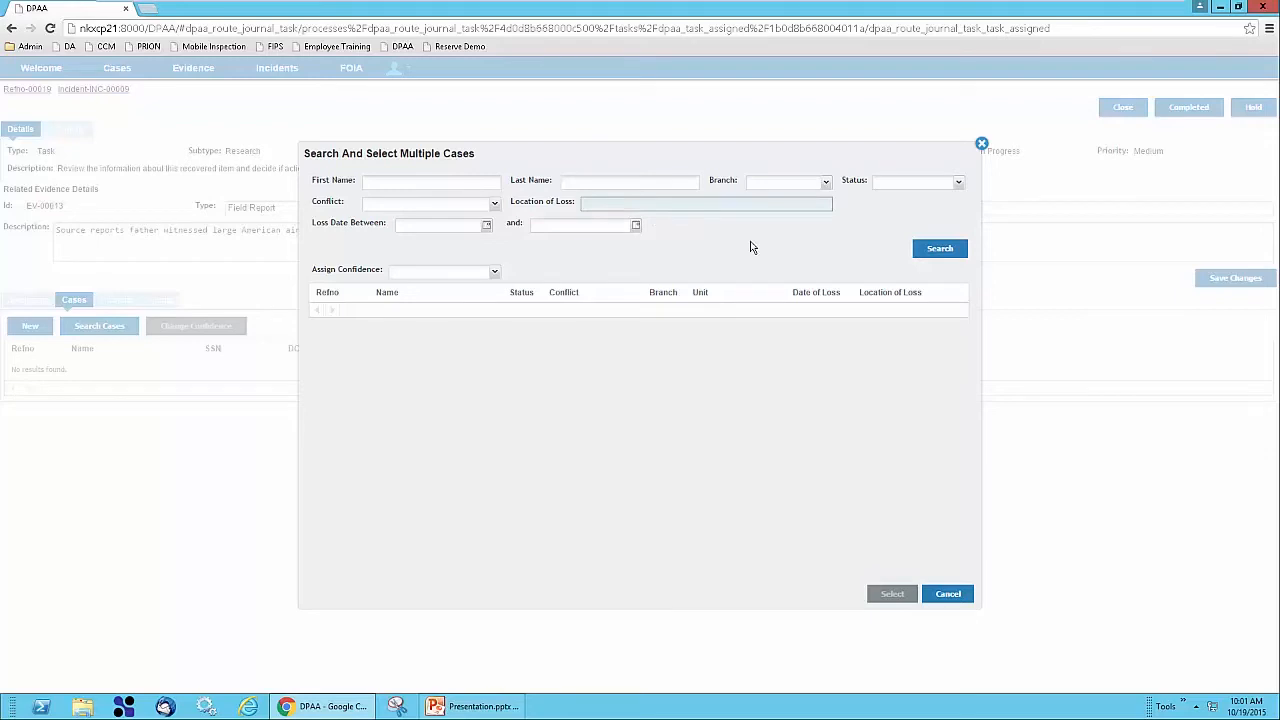
type("nieder")
left_click(936, 251)
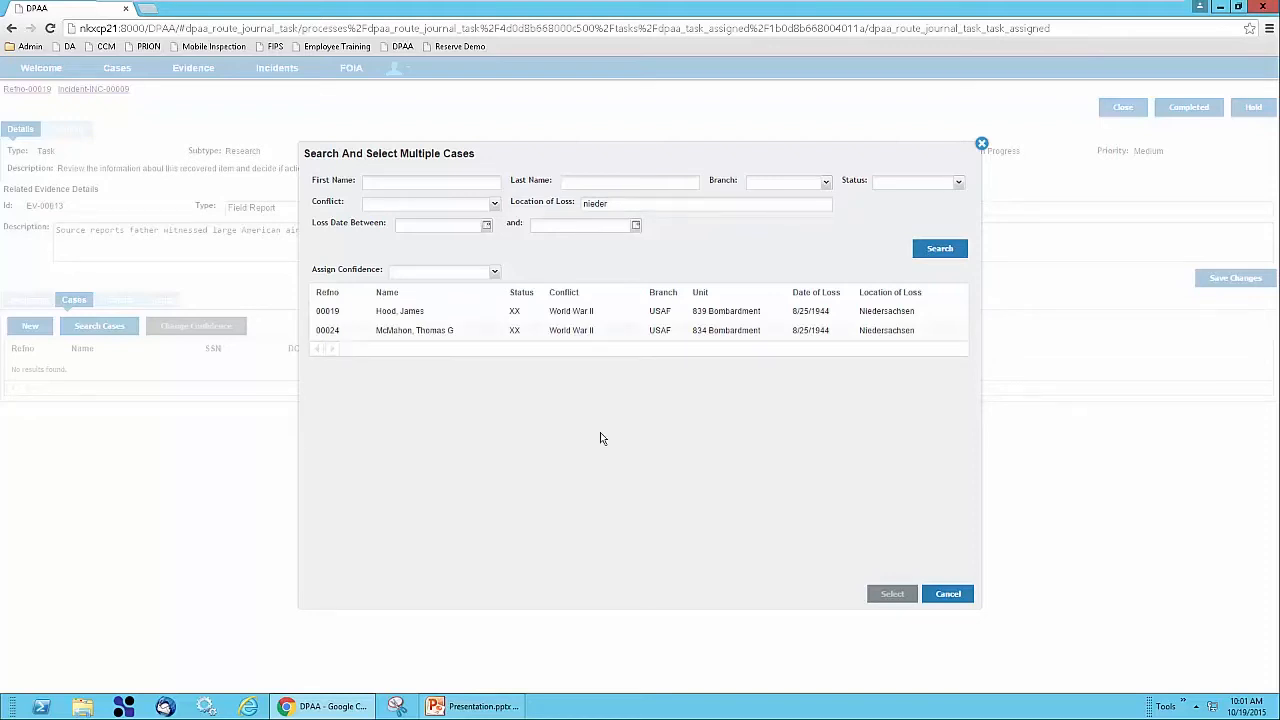
- Link both Niedersachsen cases to the evidence with Medium confidence
left_click(409, 318)
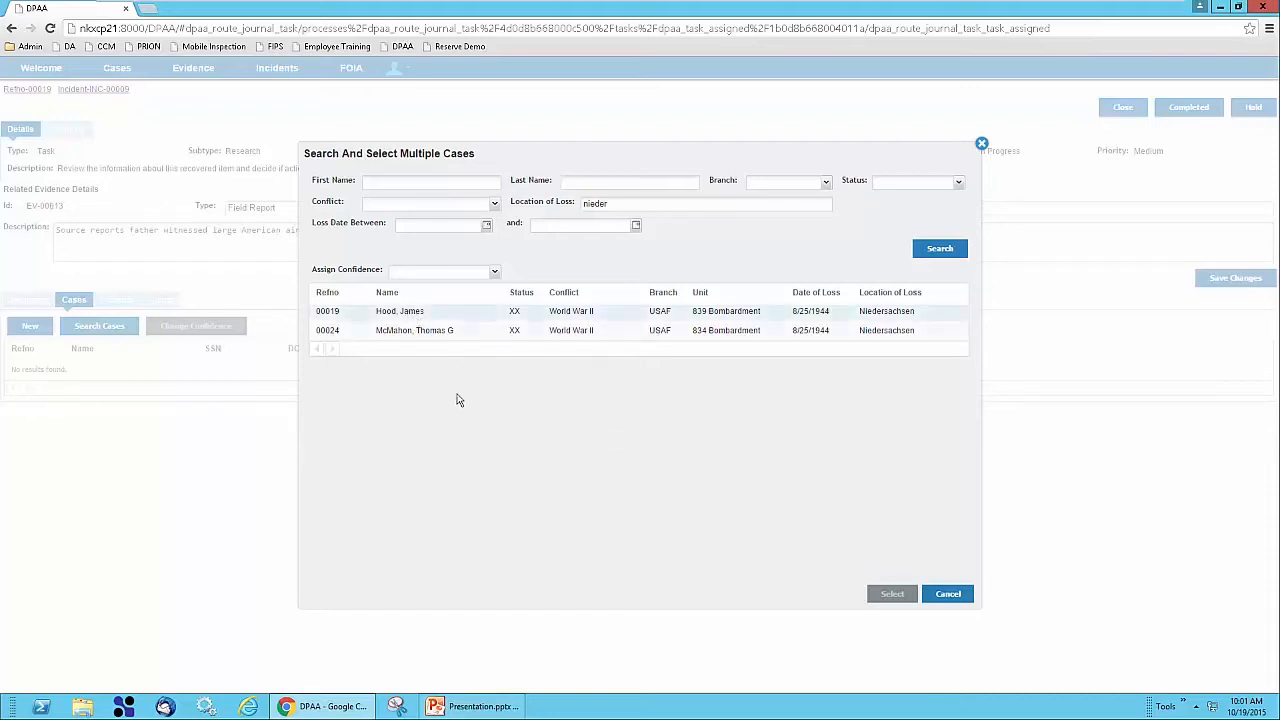
left_click(409, 334)
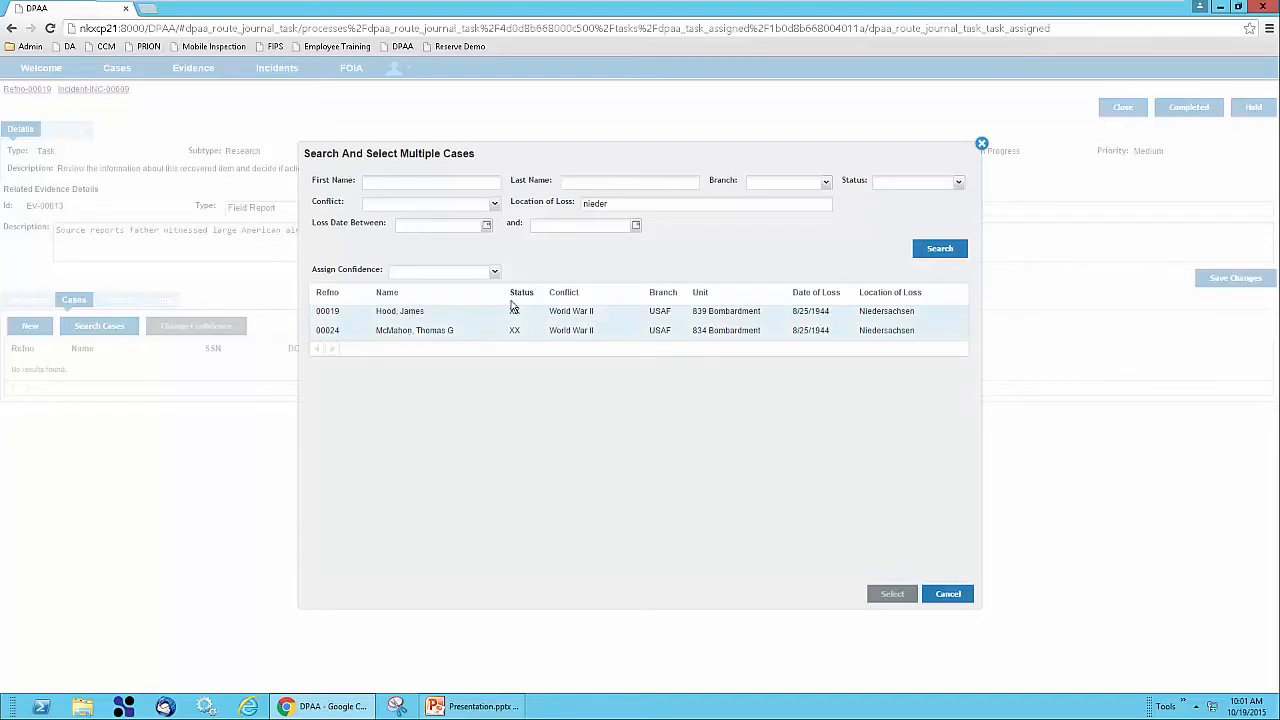
left_click(493, 273)
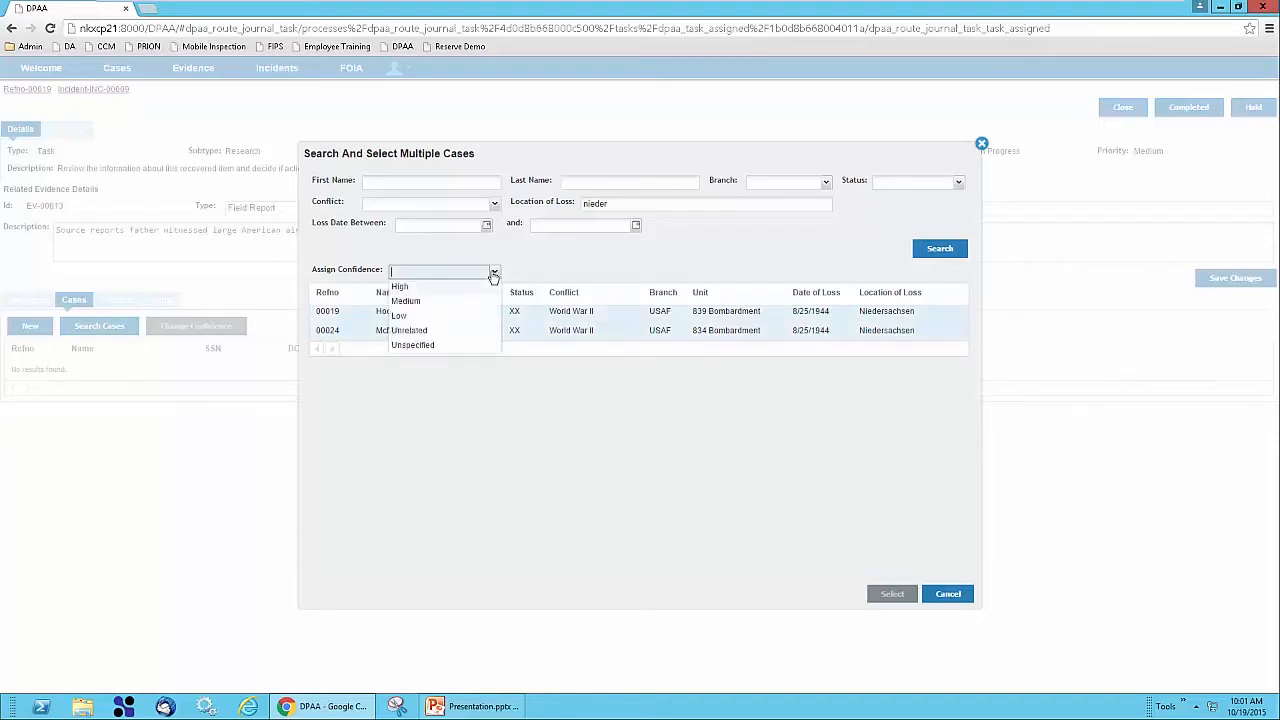
left_click(400, 305)
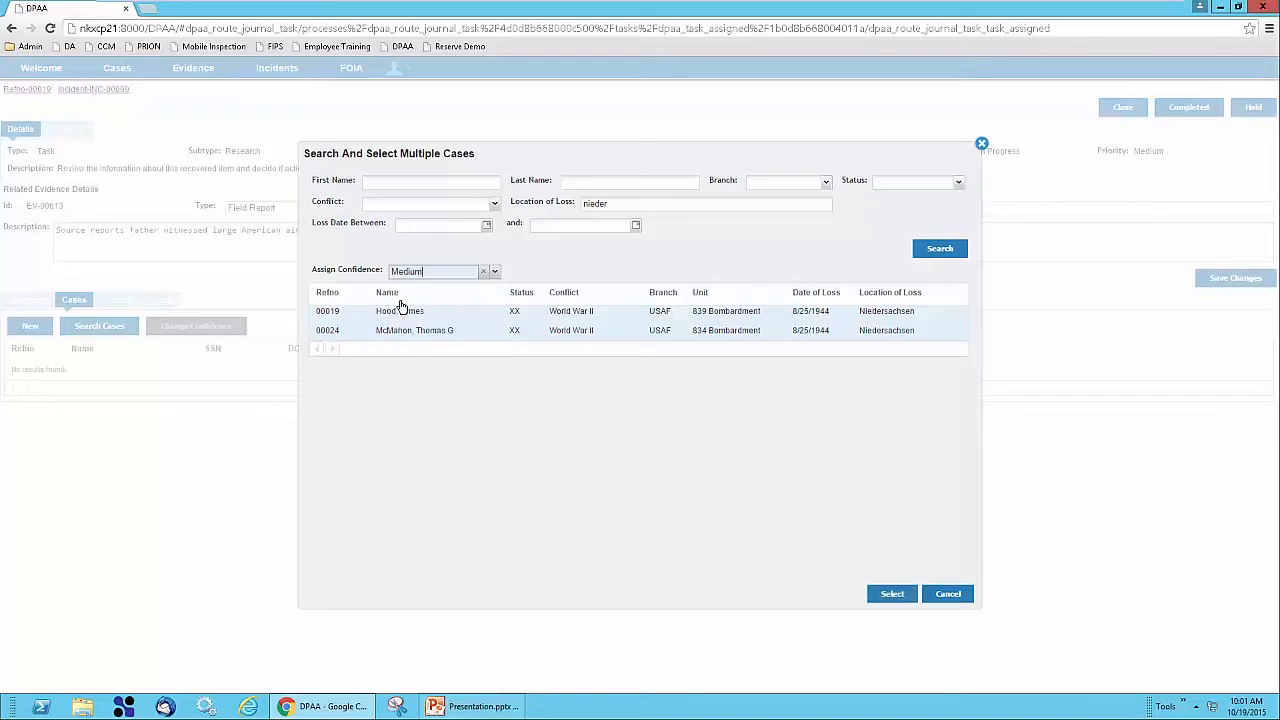
left_click(892, 594)
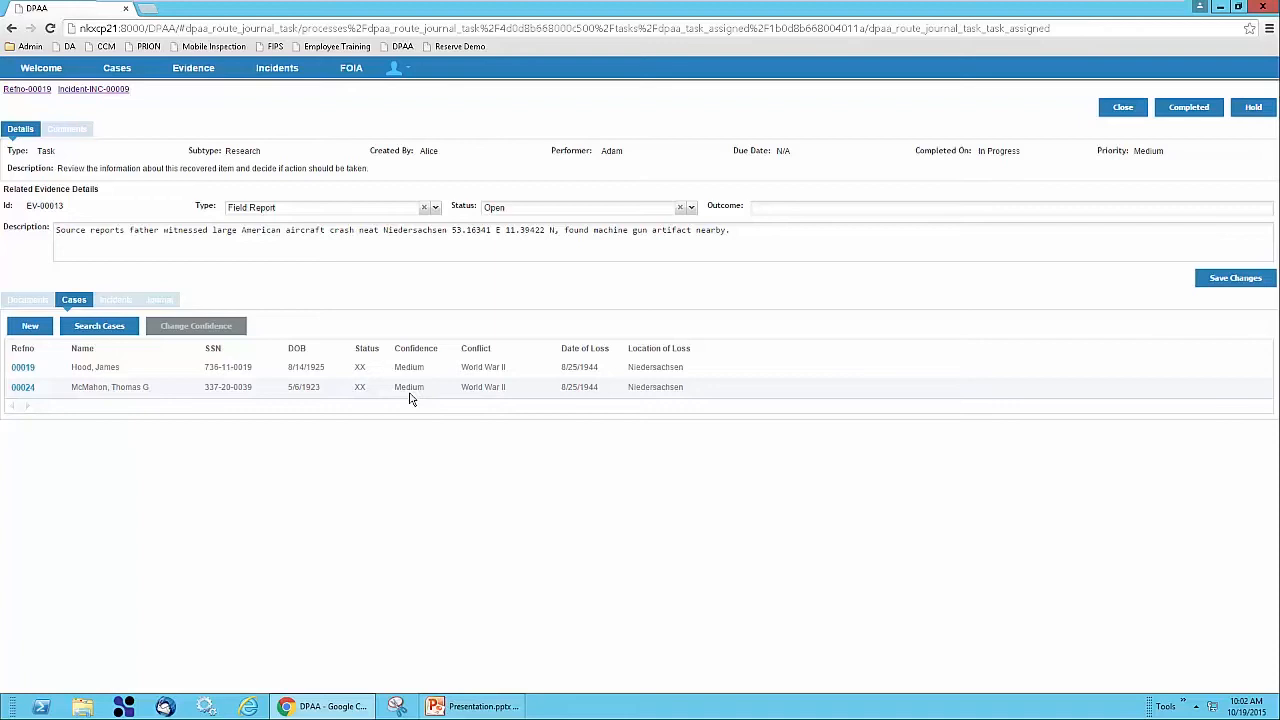
- Start a new task in the evidence journal with subtype Mission and High priority
left_click(160, 303)
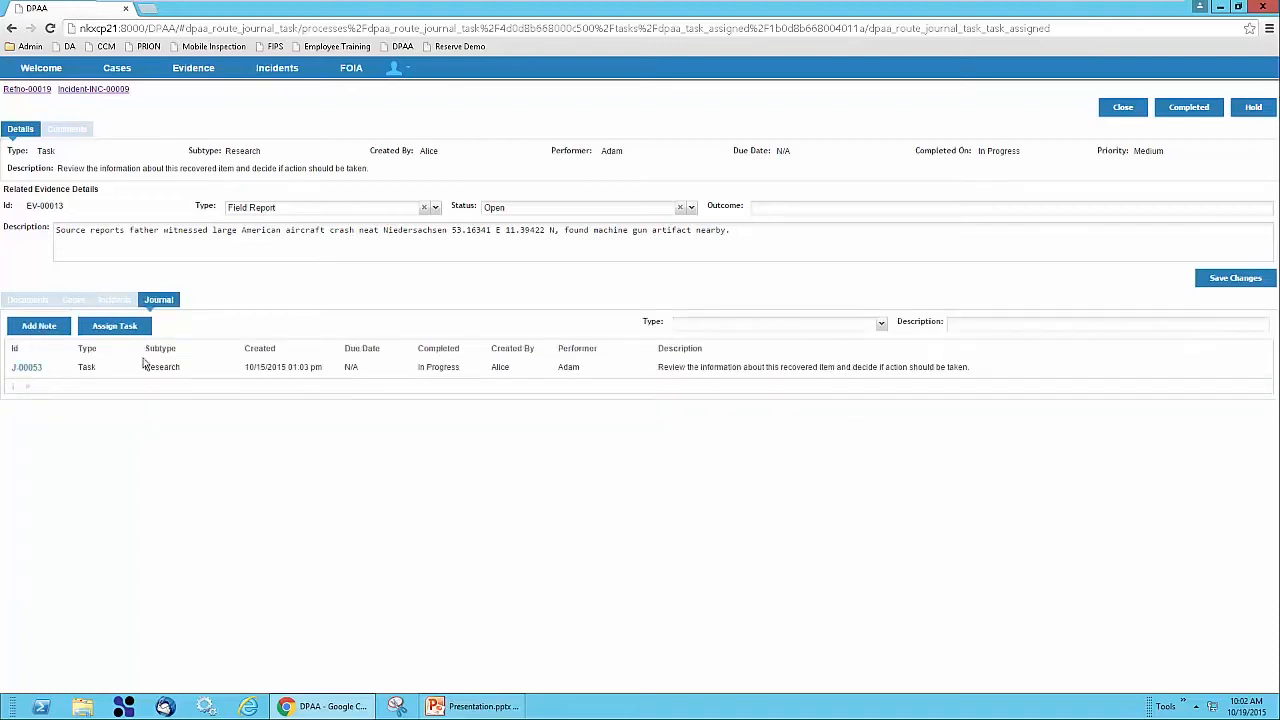
left_click(116, 328)
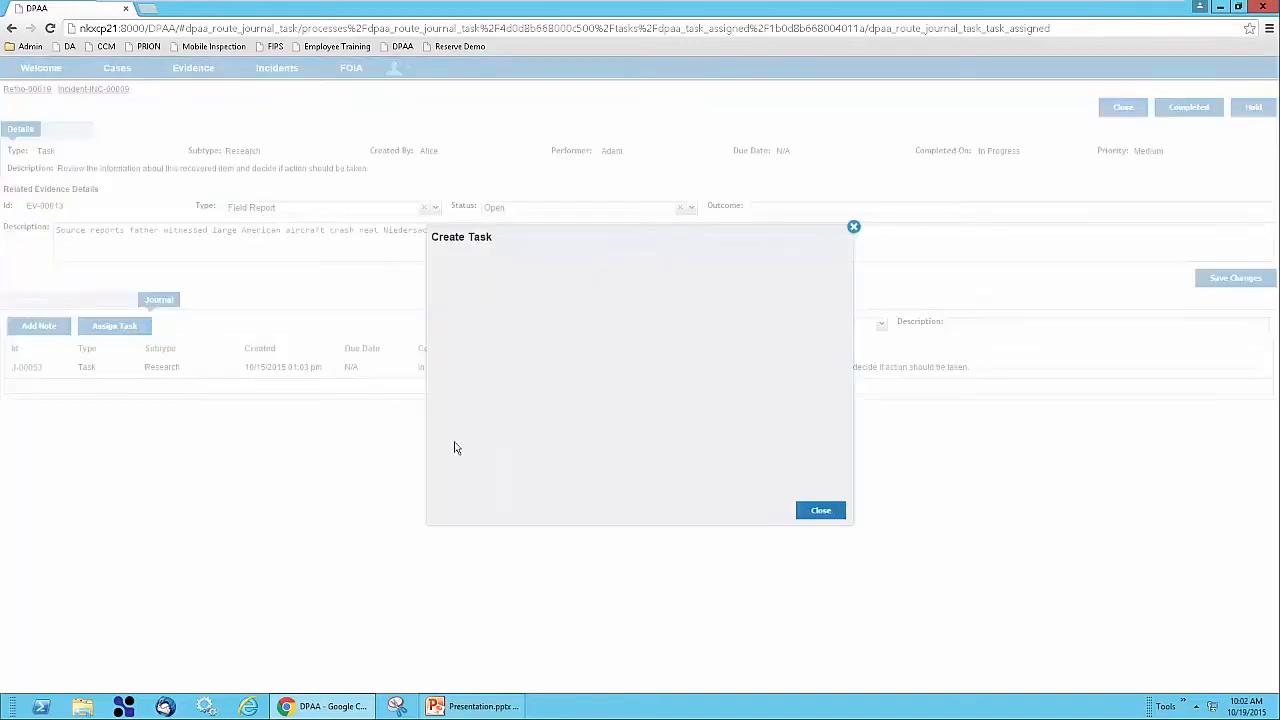
left_click(587, 268)
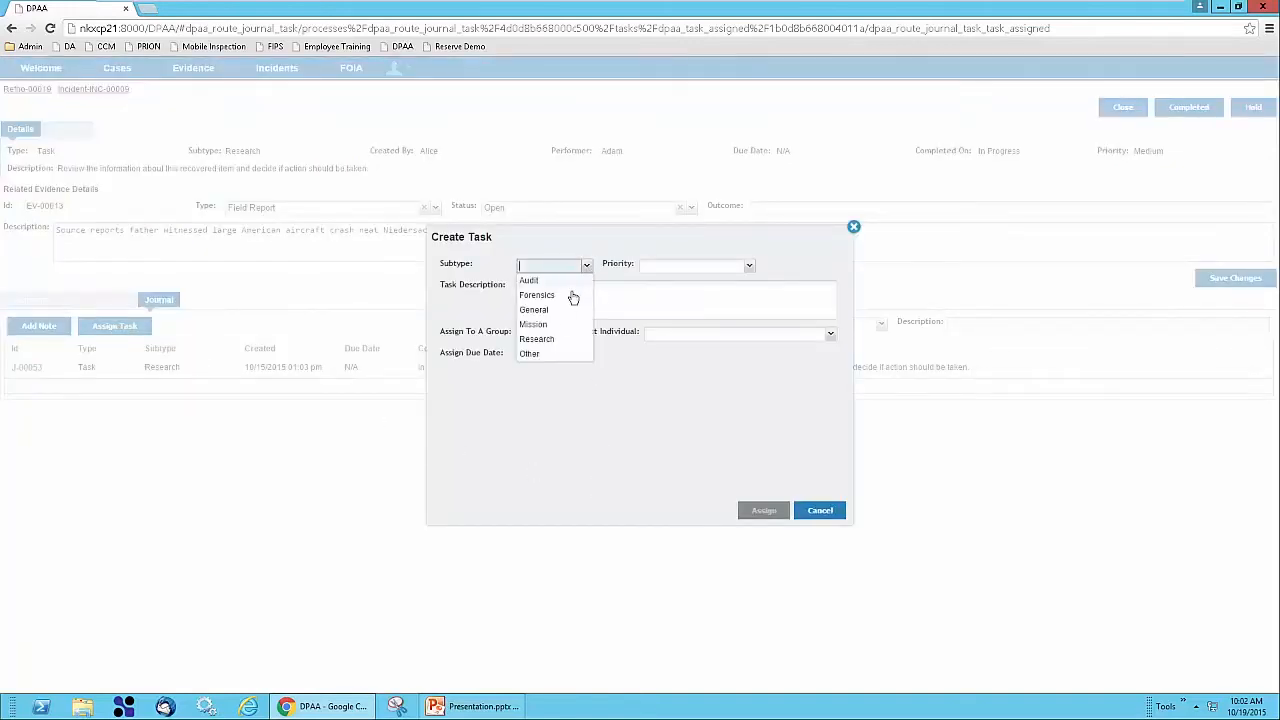
left_click(546, 326)
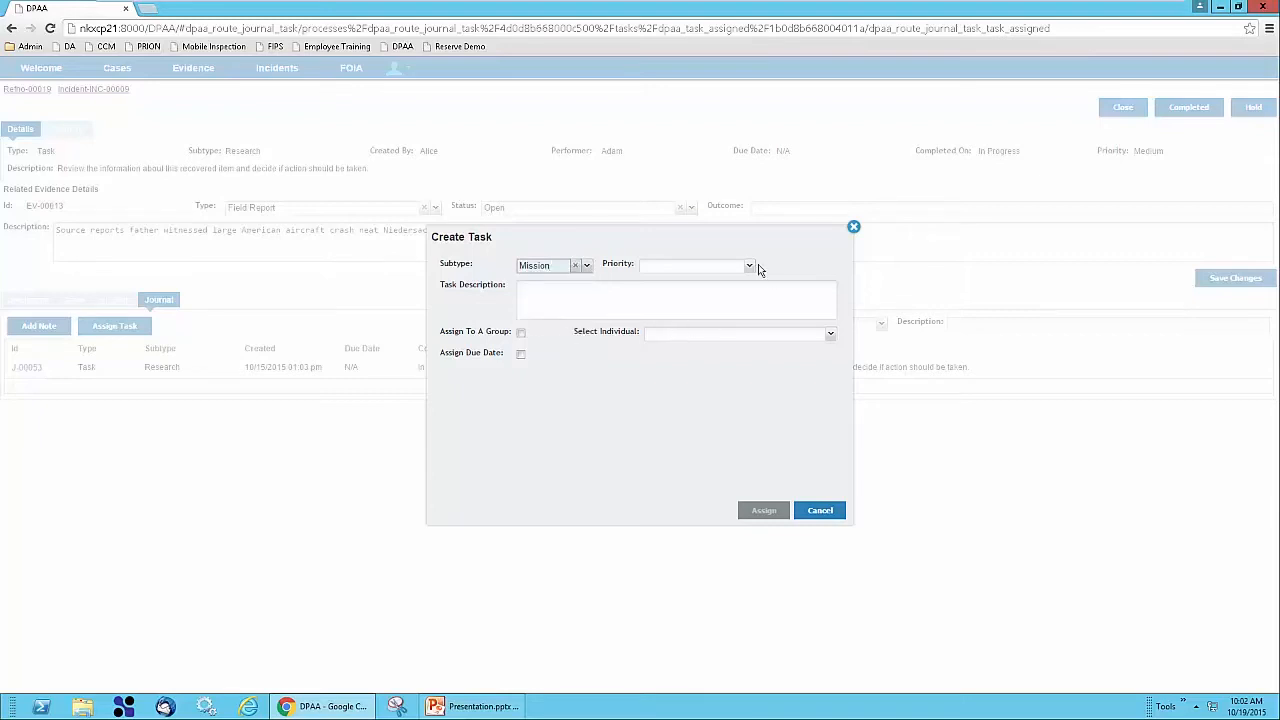
left_click(749, 266)
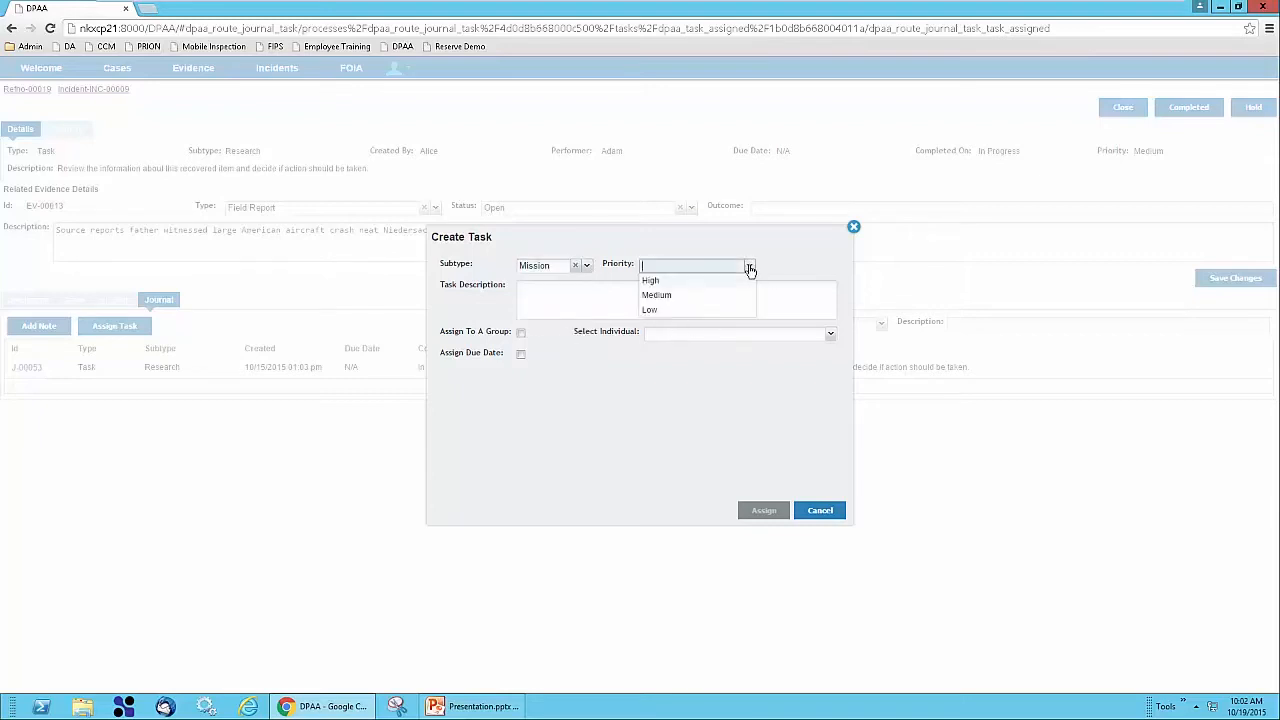
left_click(650, 281)
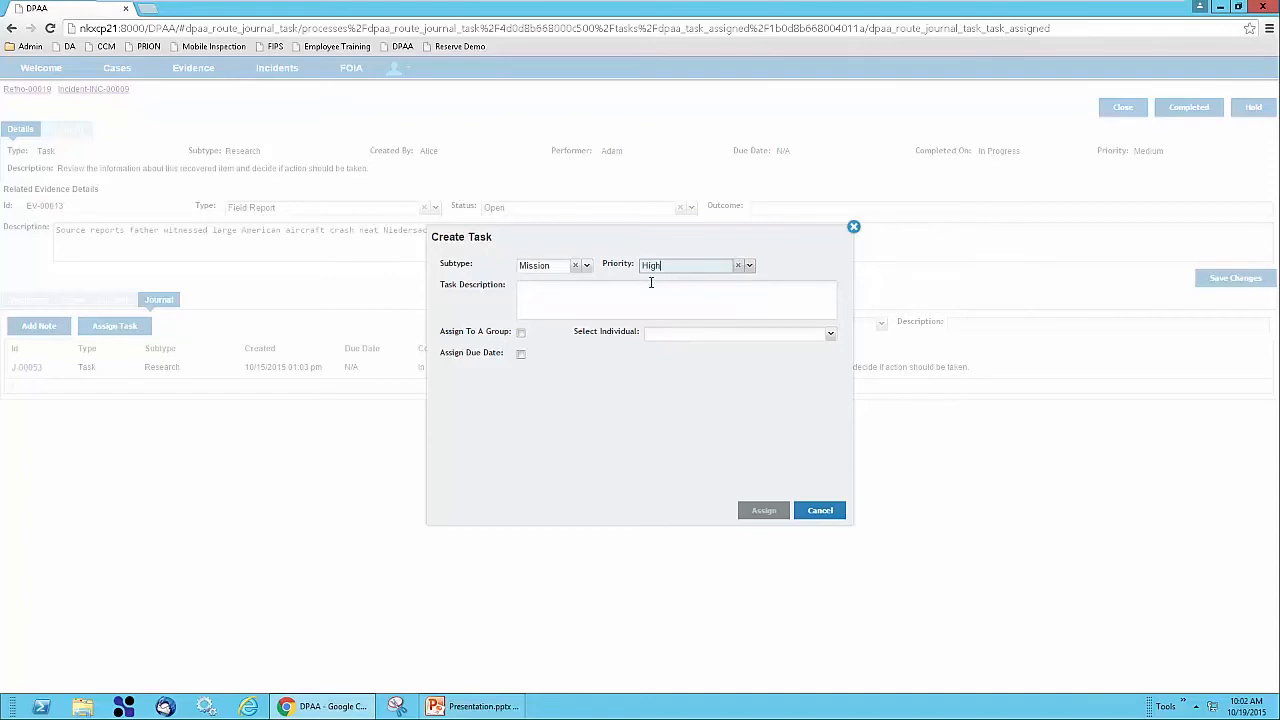
- Describe the task as "Please investigate the area." and assign it to the individual Mission1
left_click(566, 308)
type("ase i")
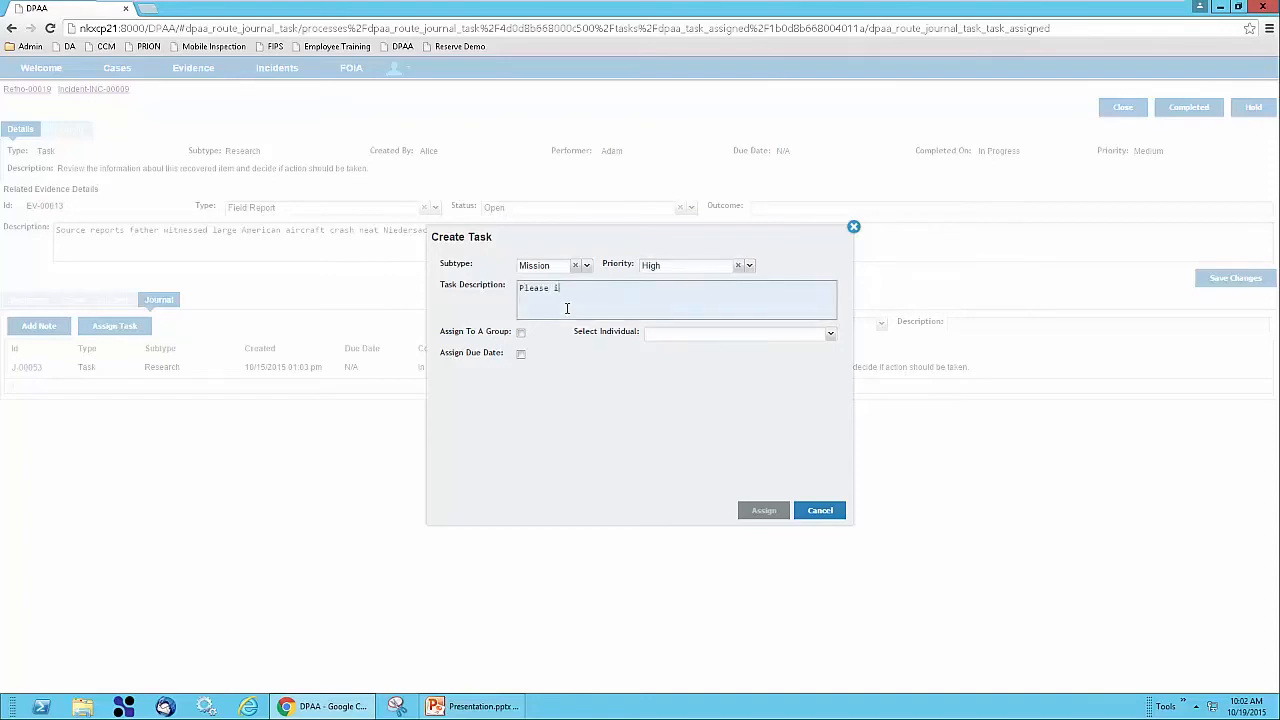
type("nvestigate the area.")
left_click(831, 336)
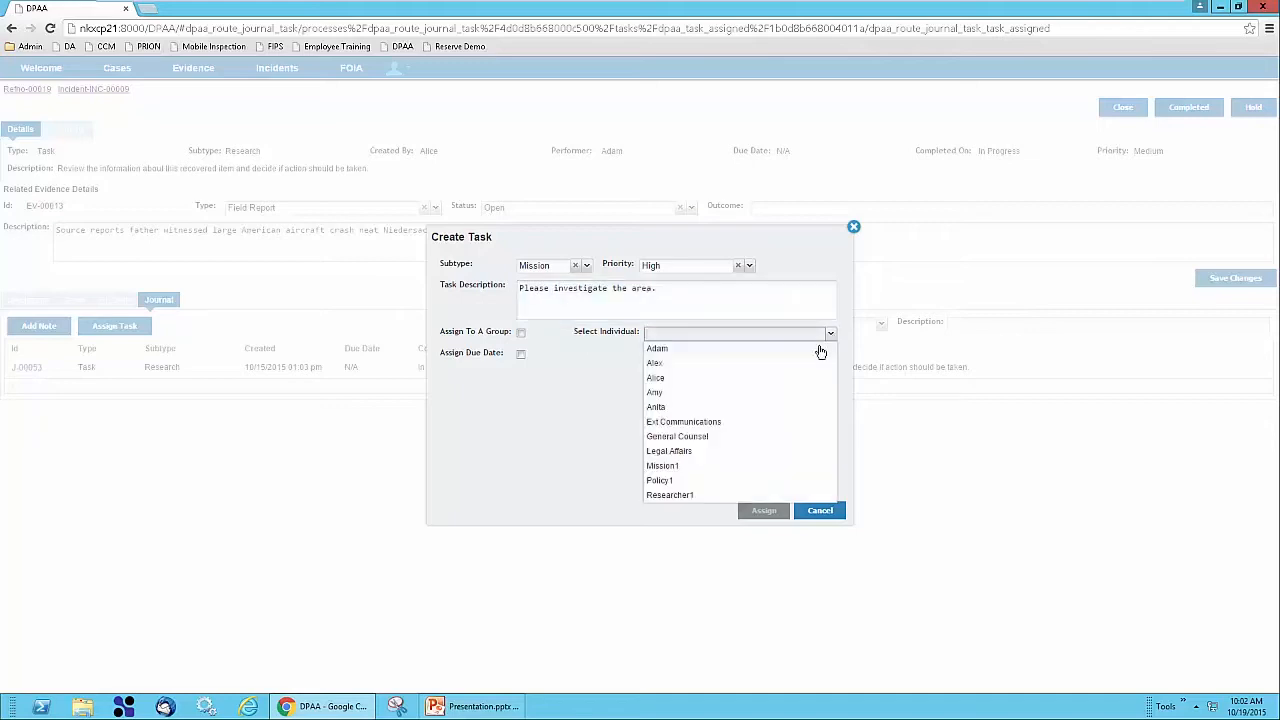
left_click(664, 467)
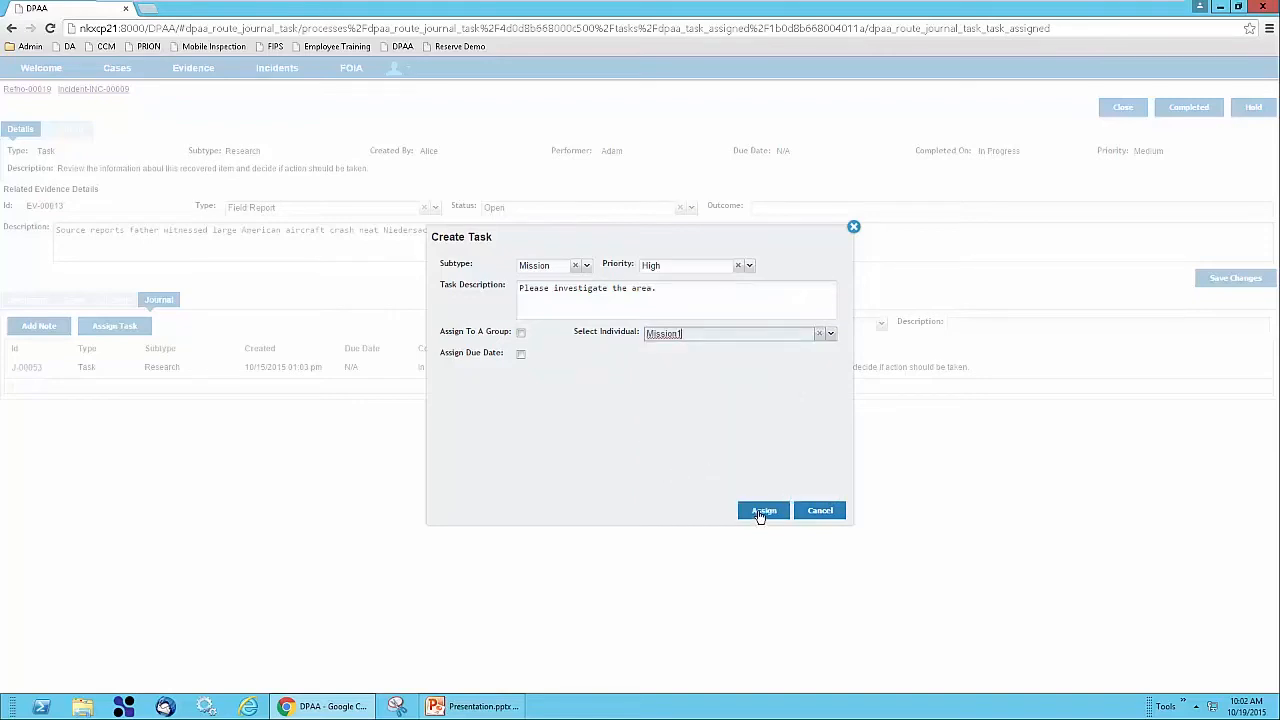
left_click(762, 512)
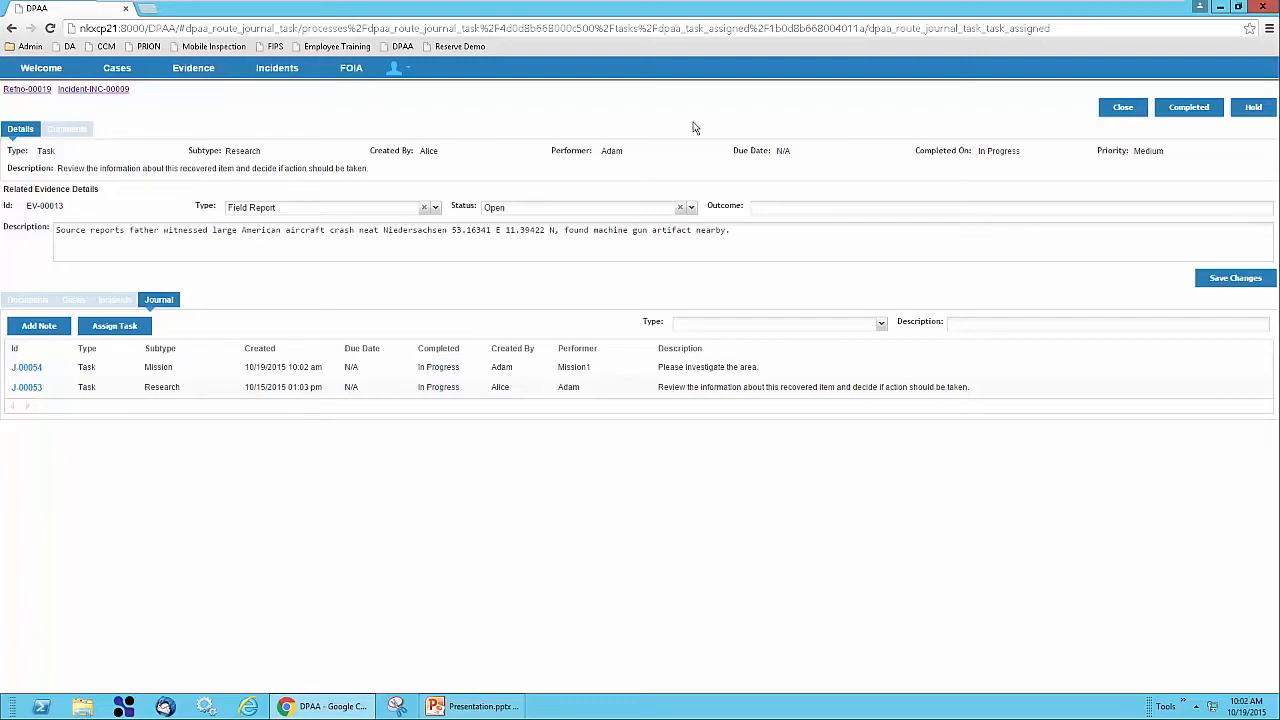
mouse_move(953, 6)
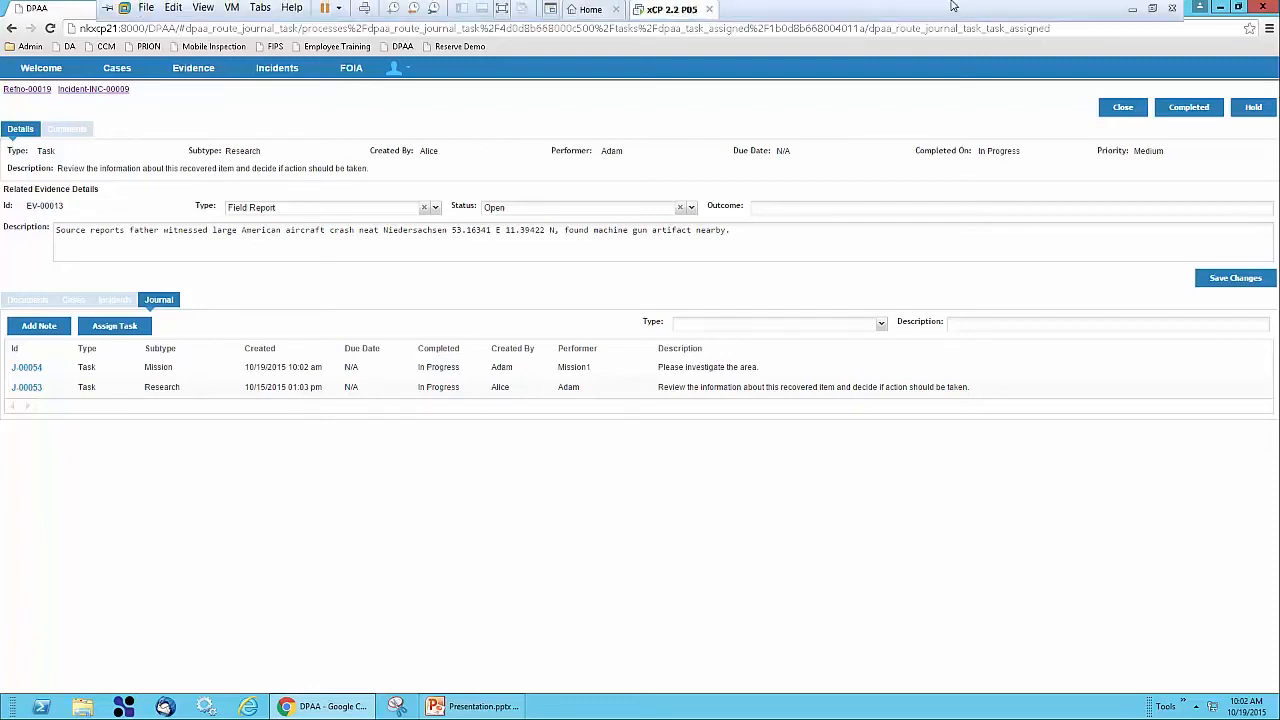
left_click(1133, 9)
left_click(489, 702)
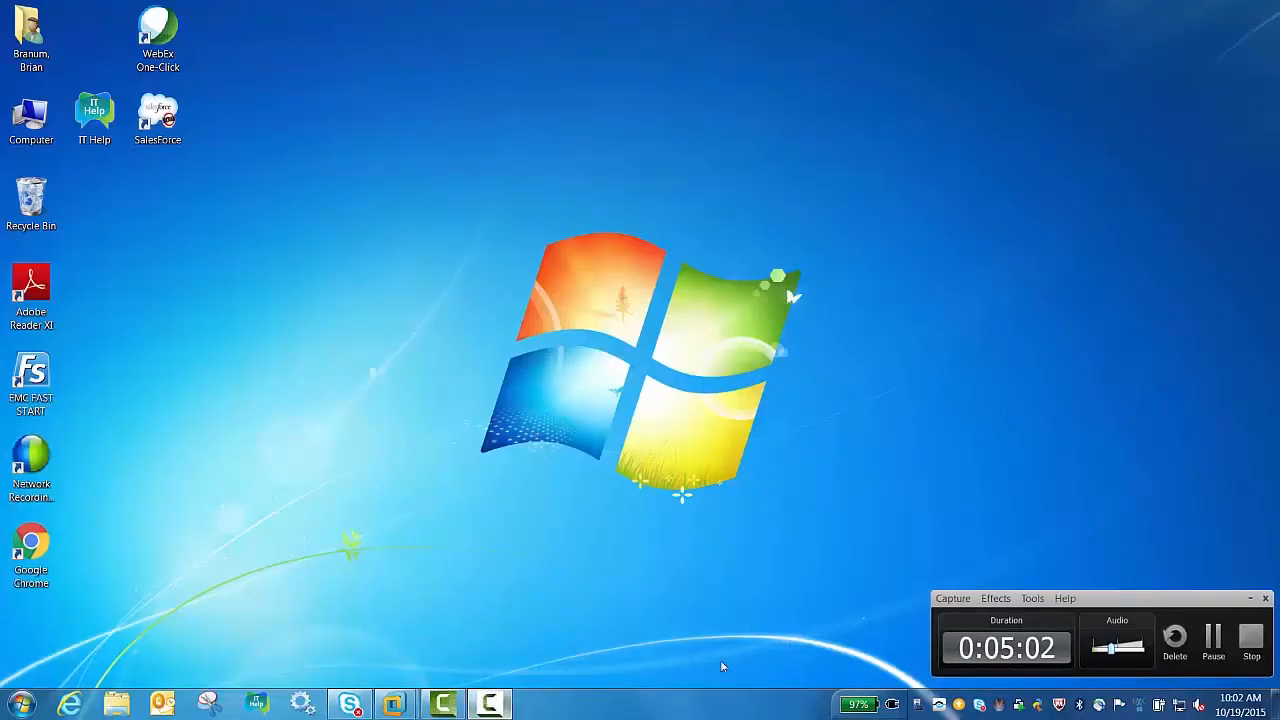
left_click(1249, 635)
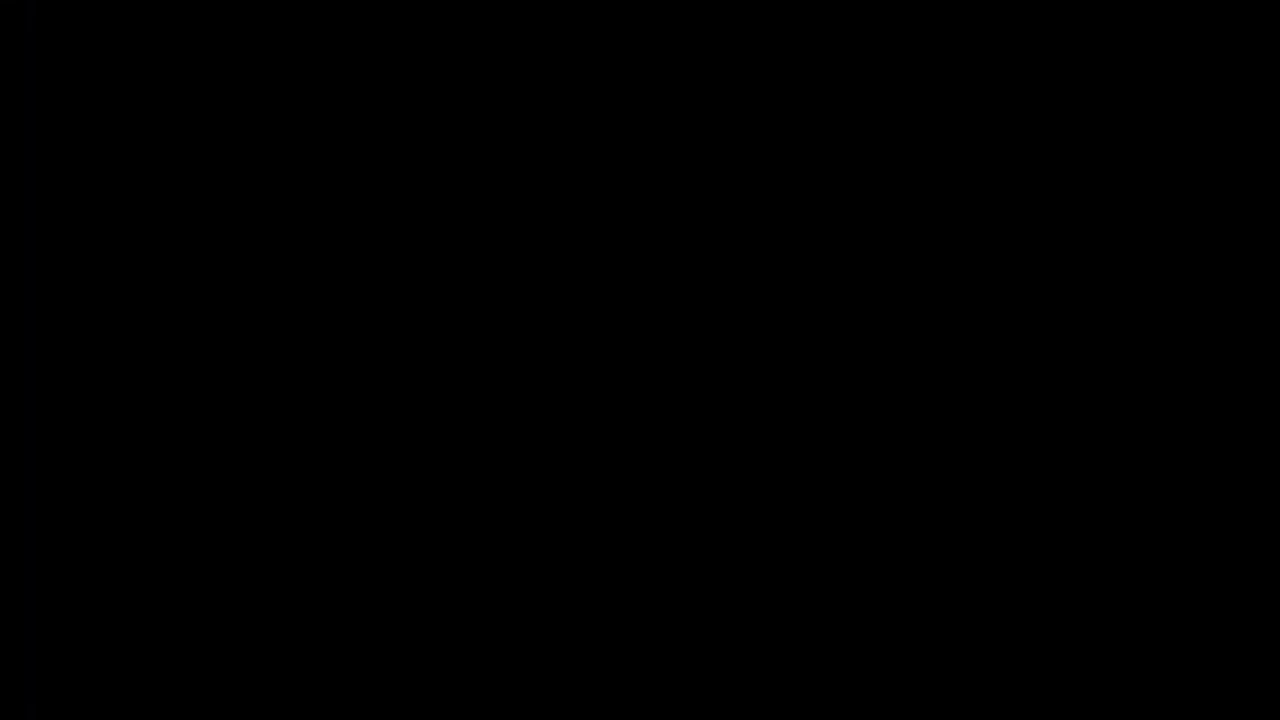
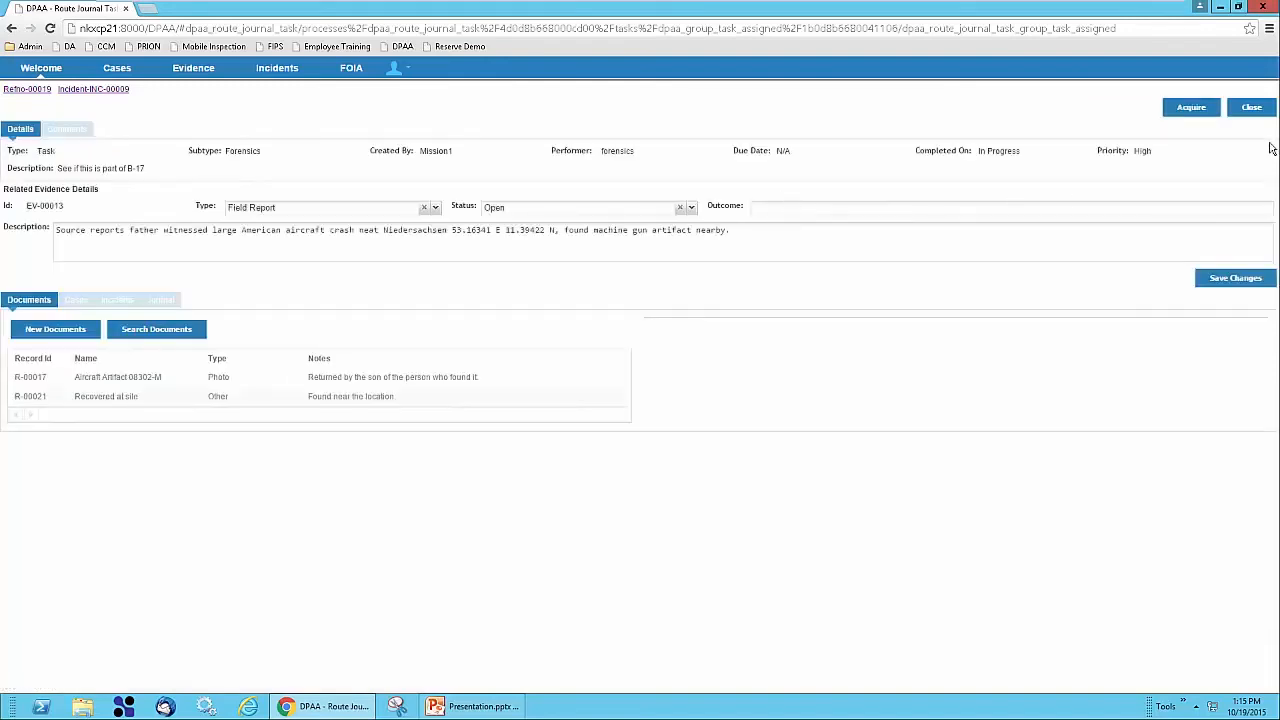
- Acquire the forensics task, set the related evidence's status to Received By Lab, and save the changes
left_click(1190, 116)
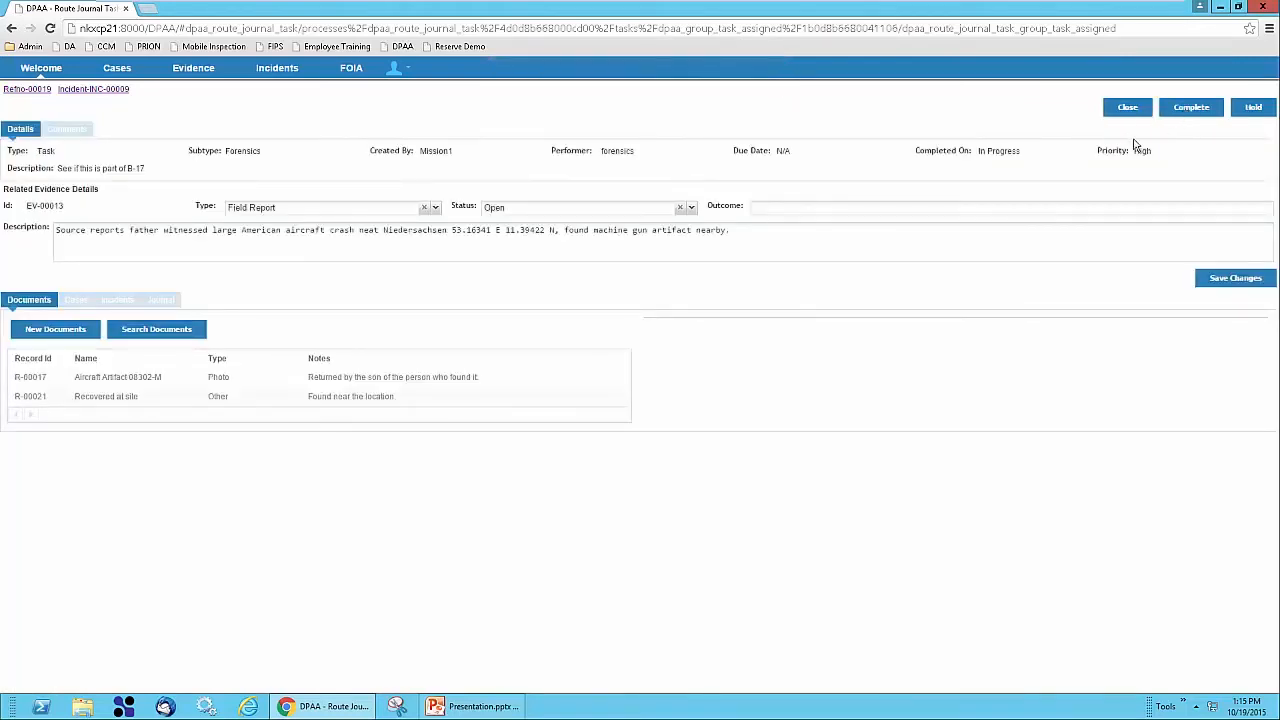
left_click(690, 208)
left_click(539, 238)
left_click(1230, 282)
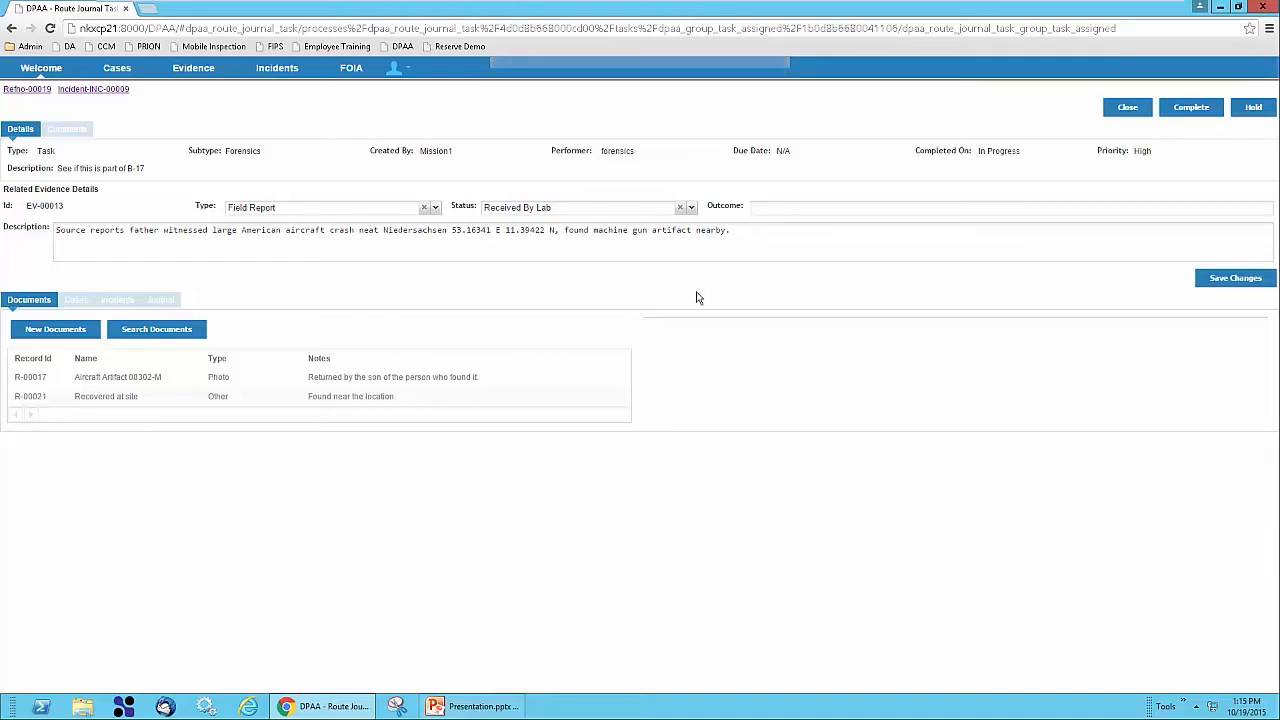
- Create a document container named Lab Report, type Evidence Report, with the note "The details are in the report, but this is most likely part of B-17G"
left_click(55, 332)
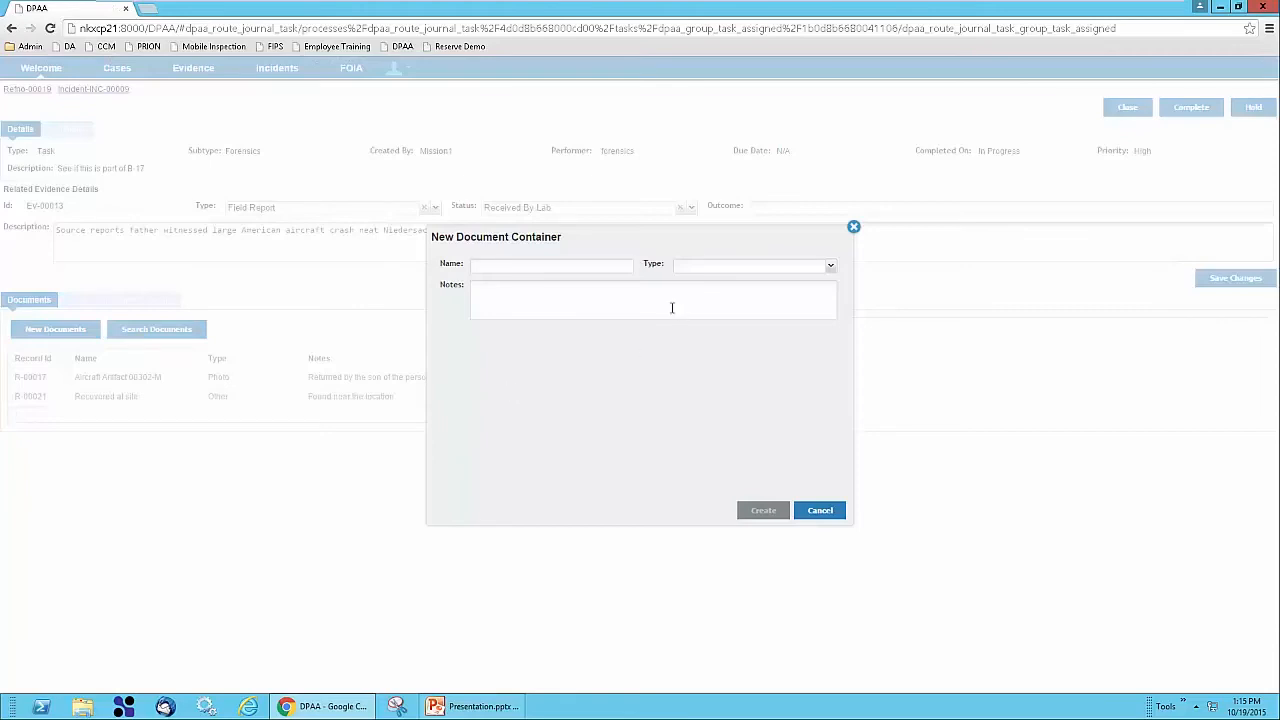
left_click(555, 265)
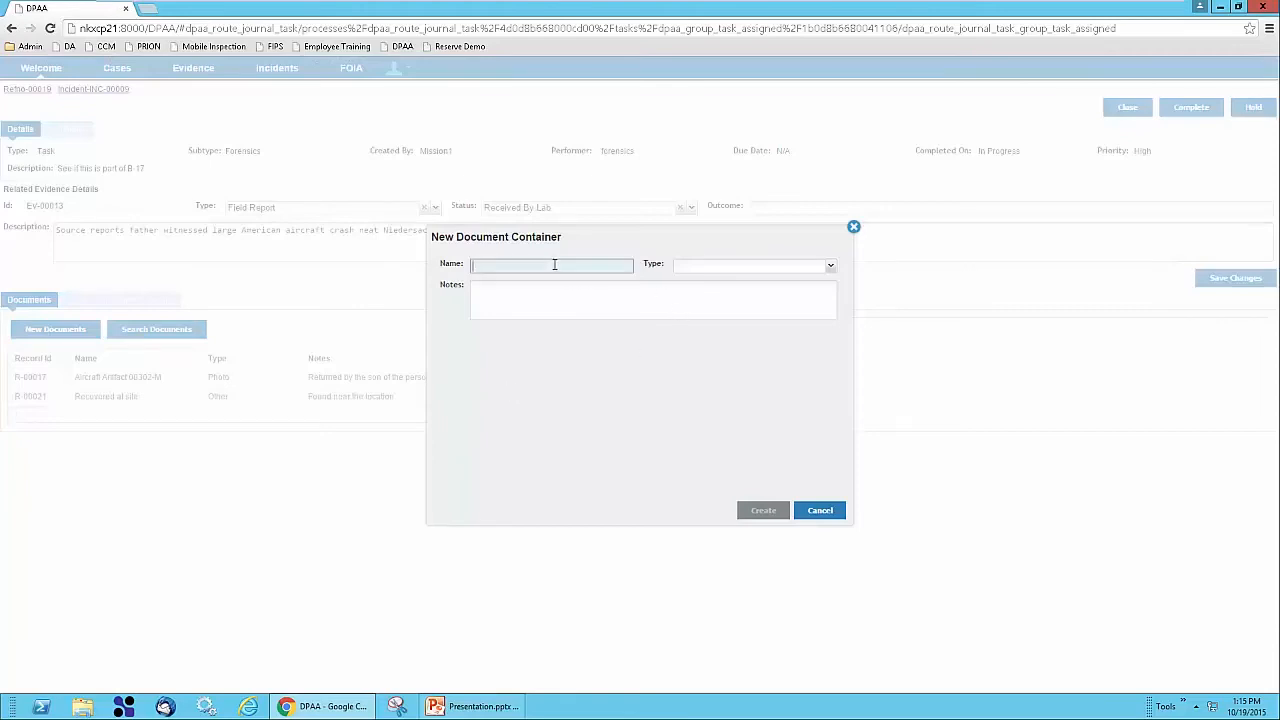
left_click(830, 265)
left_click(716, 329)
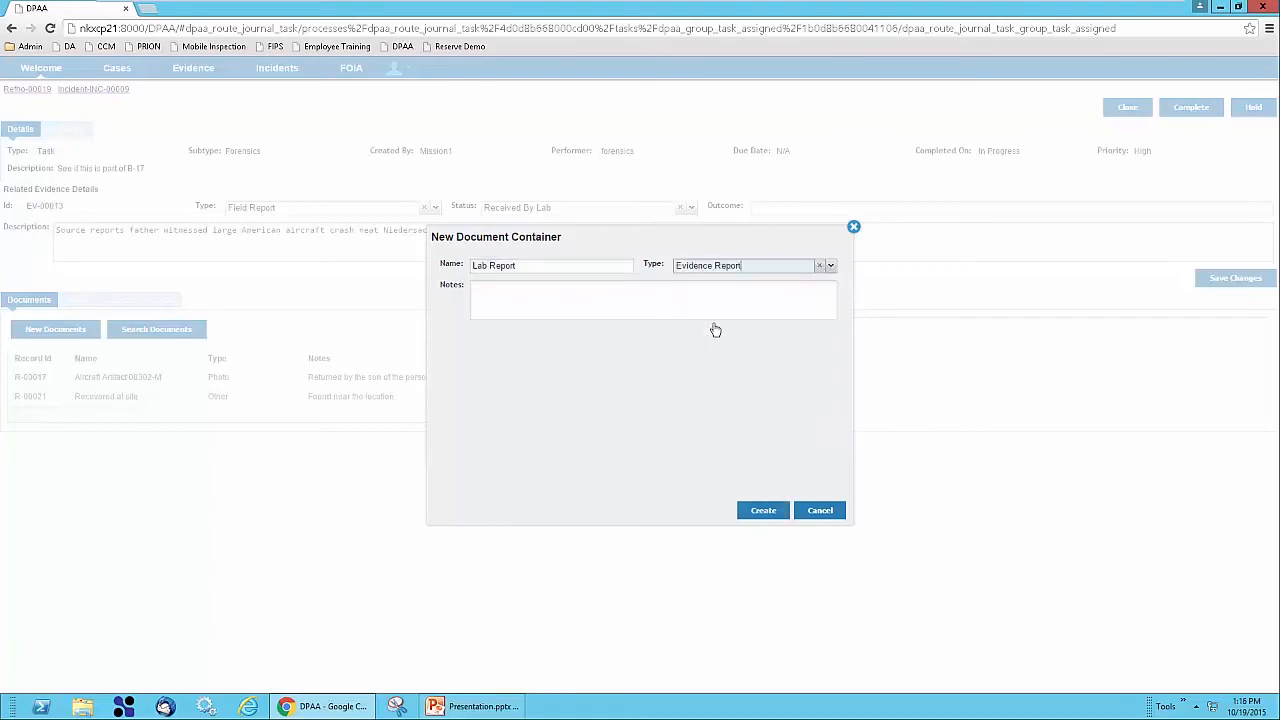
left_click(561, 304)
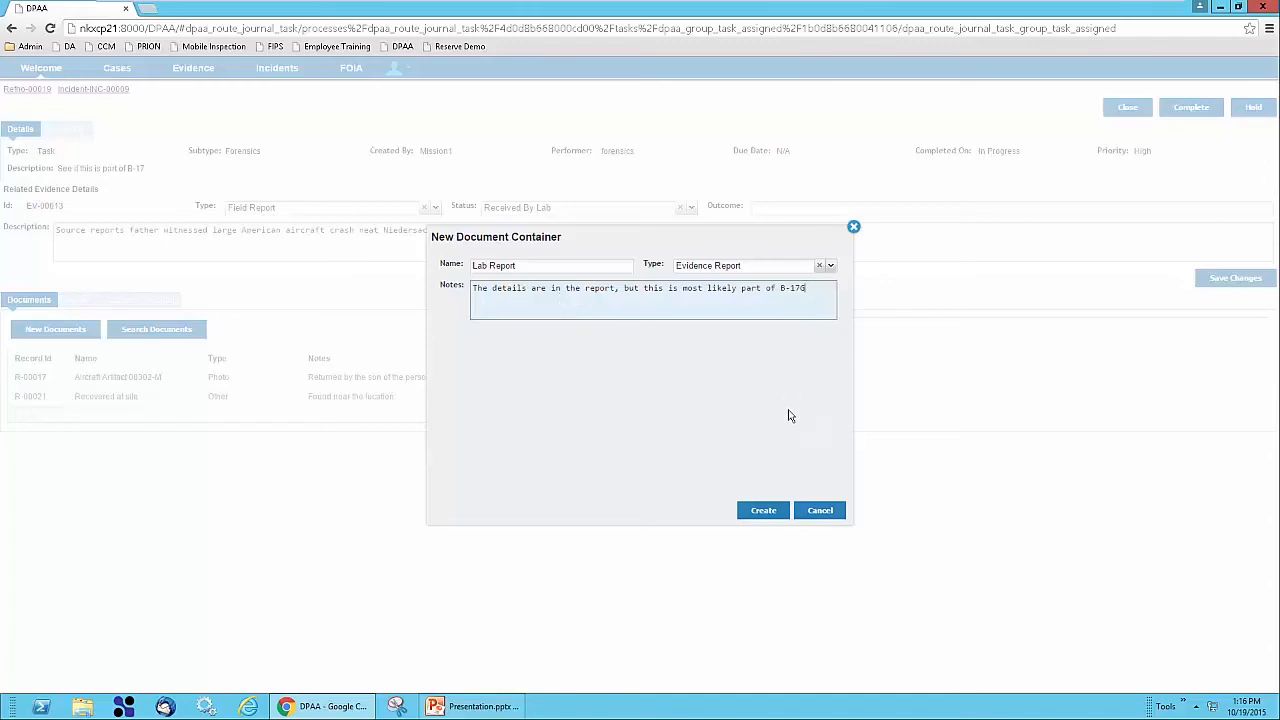
left_click(763, 510)
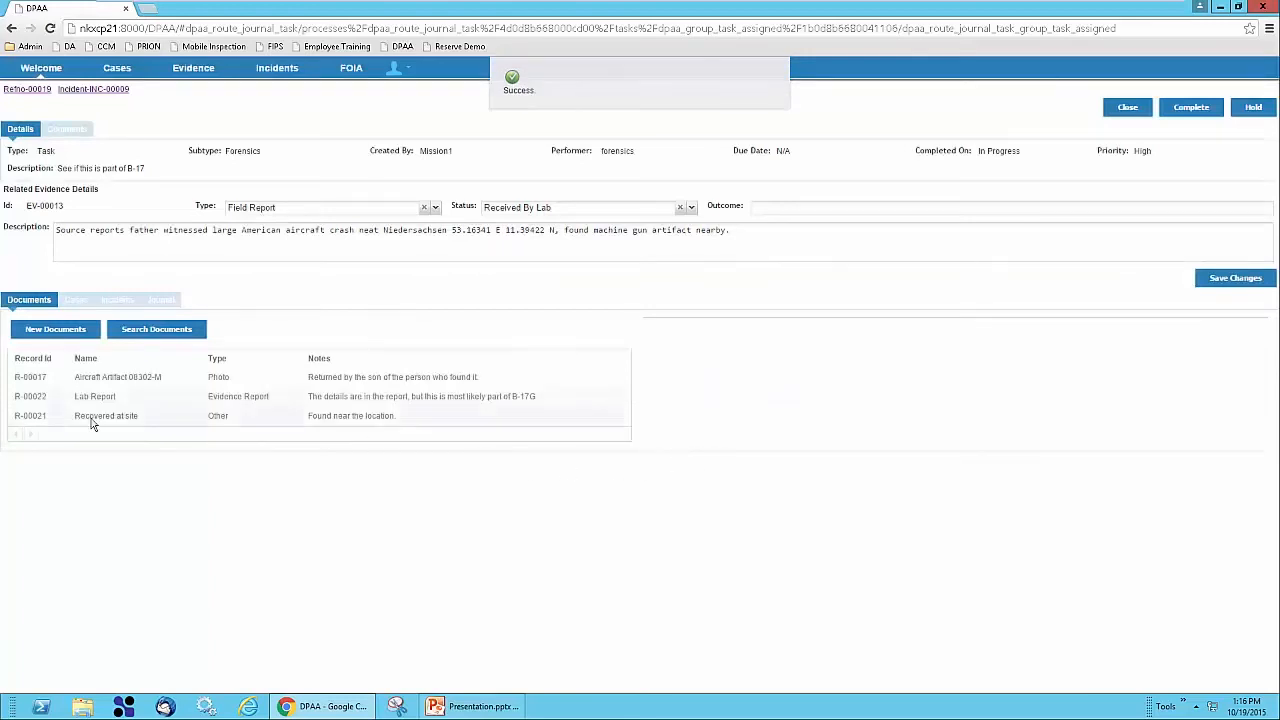
- Import Record 5 - Physical Evidence.pdf from the Temp folder into the Lab Report record with Acrobat PDF format
left_click(112, 377)
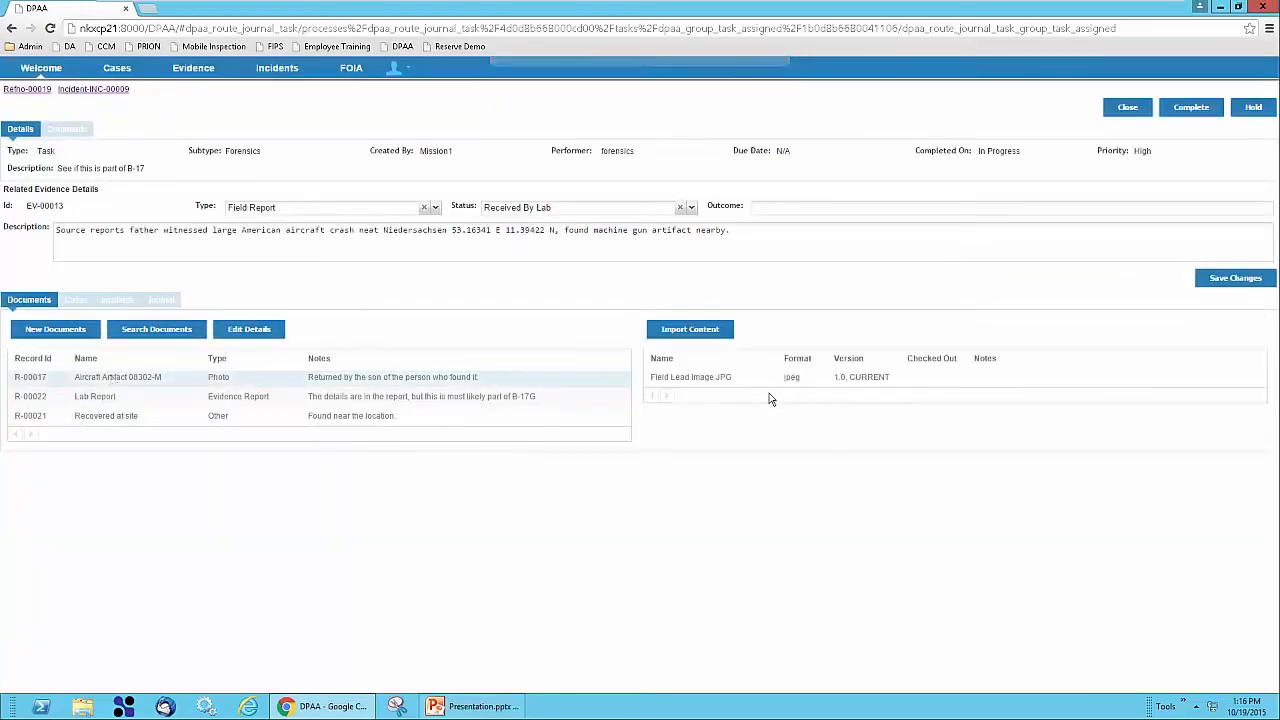
left_click(100, 400)
left_click(688, 334)
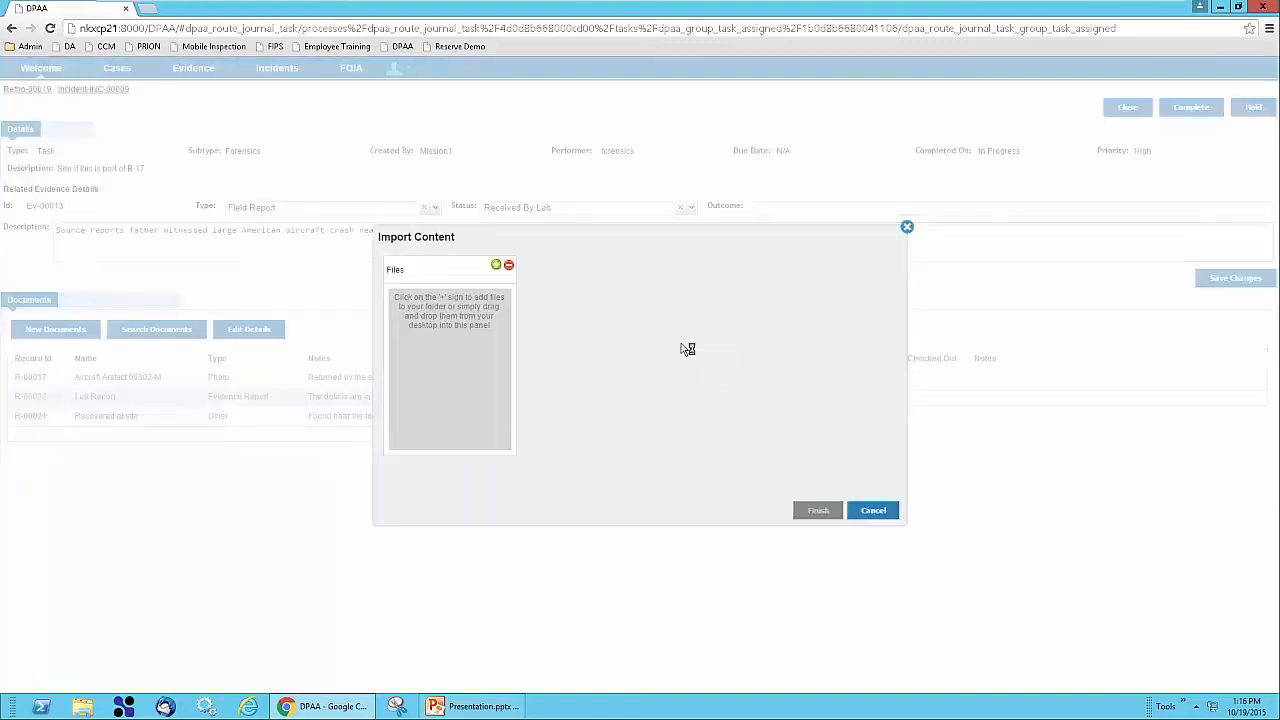
left_click(495, 268)
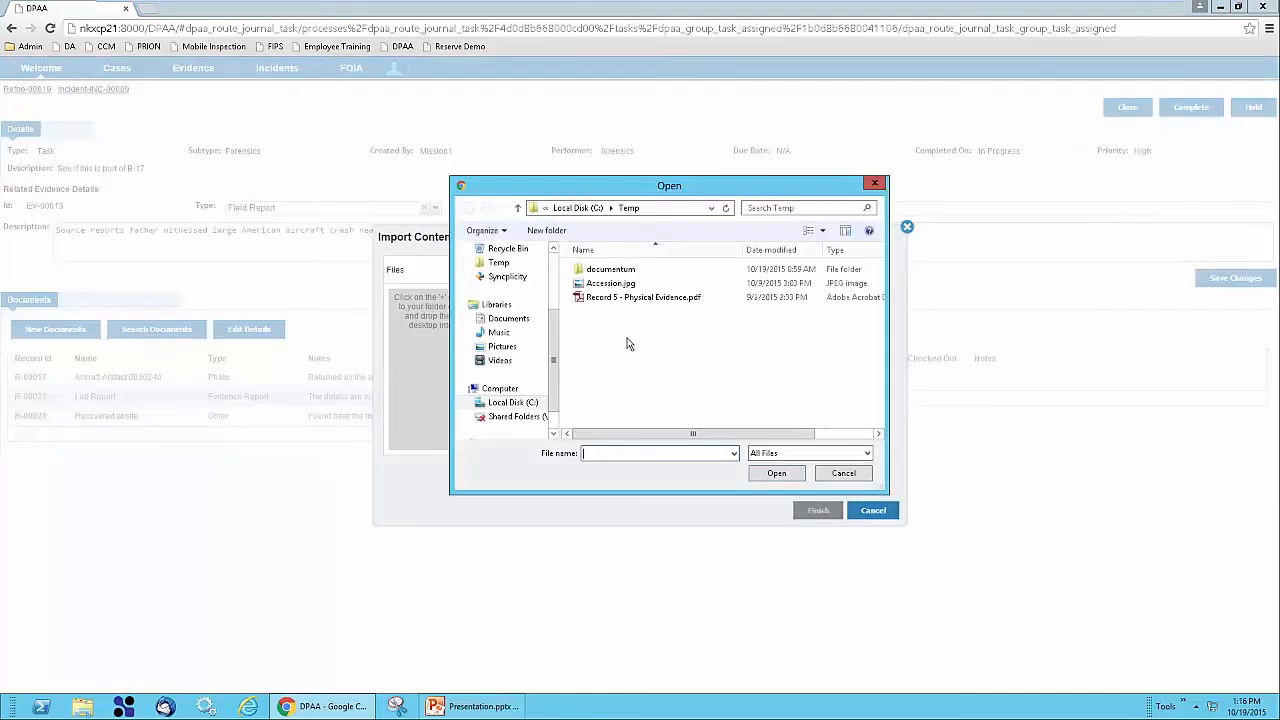
left_click(617, 299)
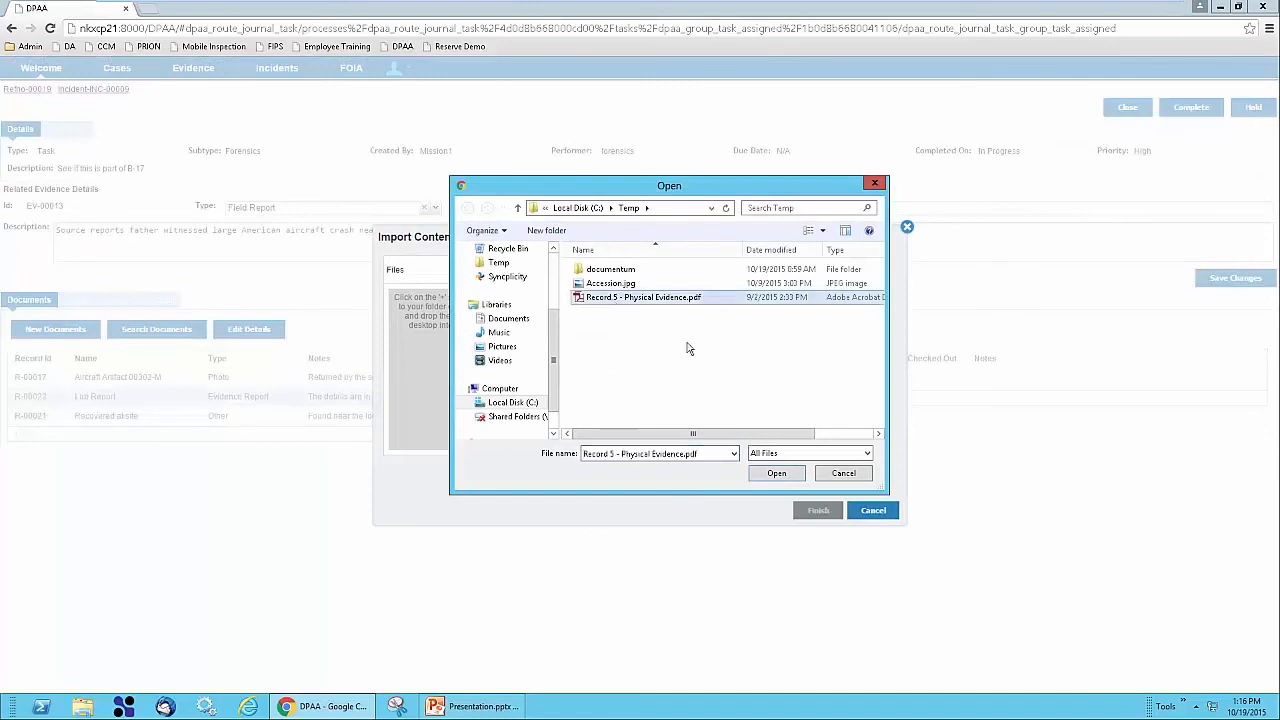
left_click(777, 473)
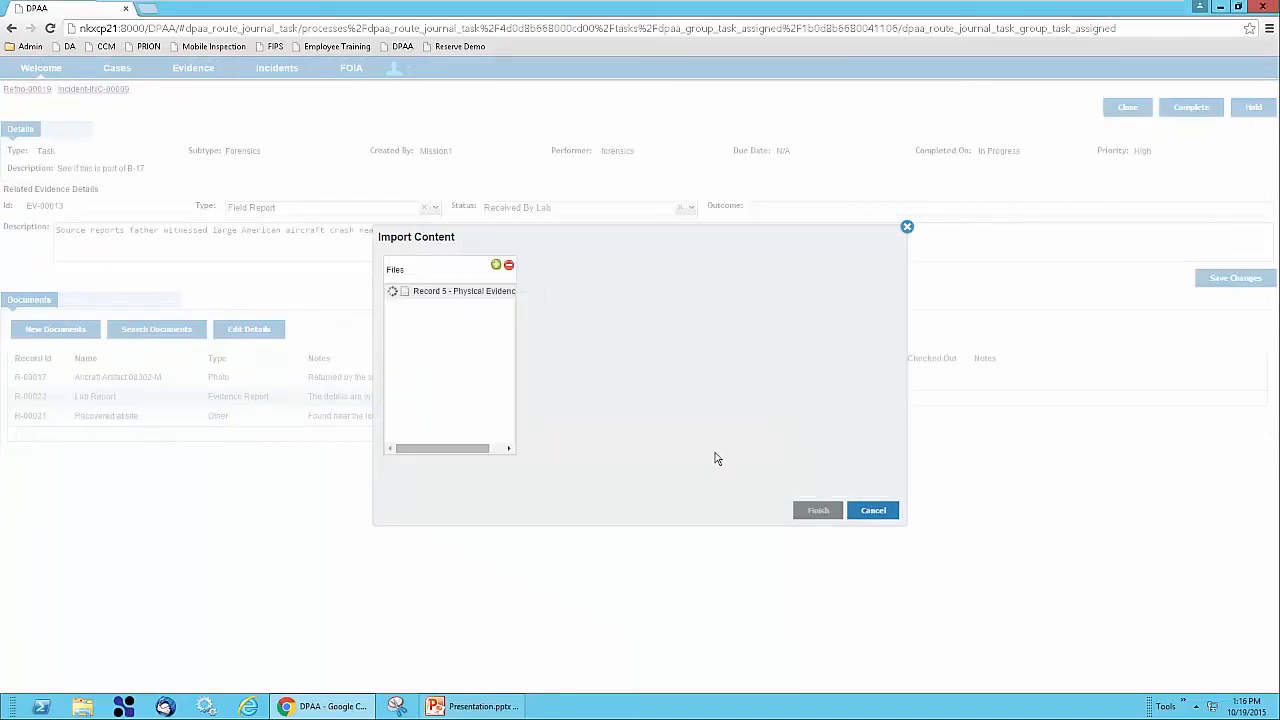
left_click(813, 266)
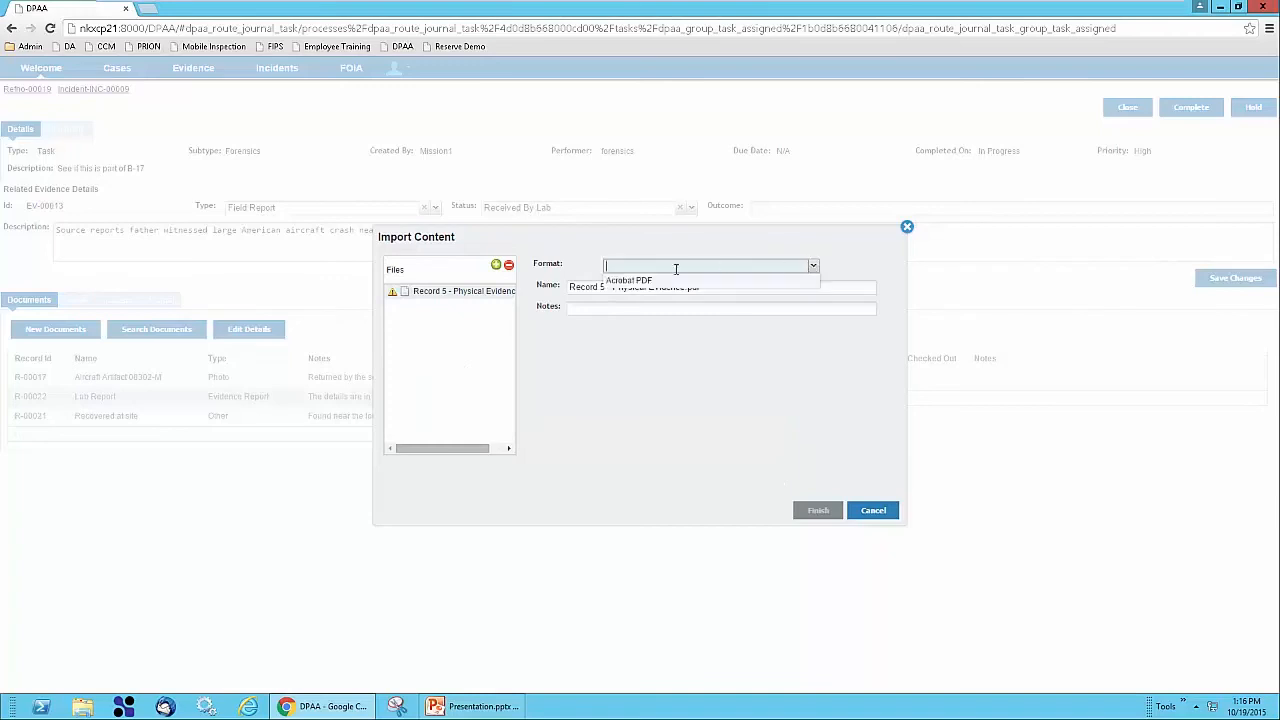
left_click(640, 286)
left_click(821, 514)
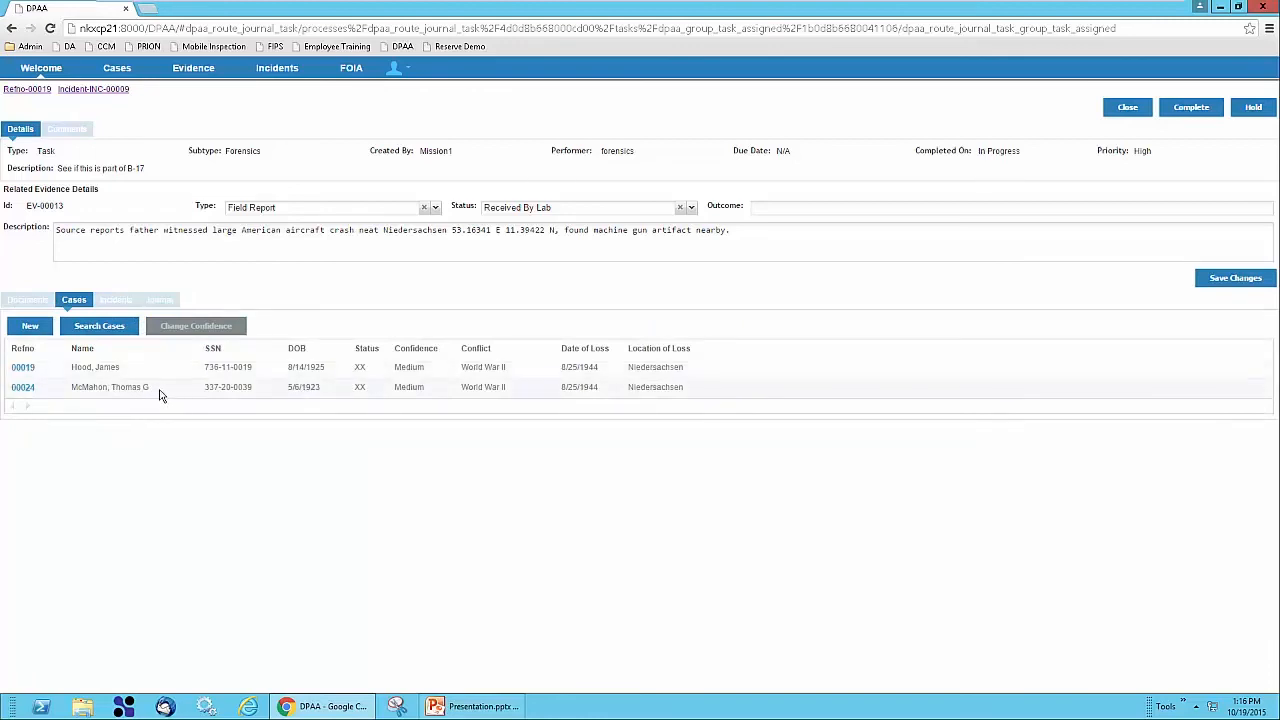
- Change the relationship confidence of the second case linked to the evidence to Unrelated
left_click(241, 392)
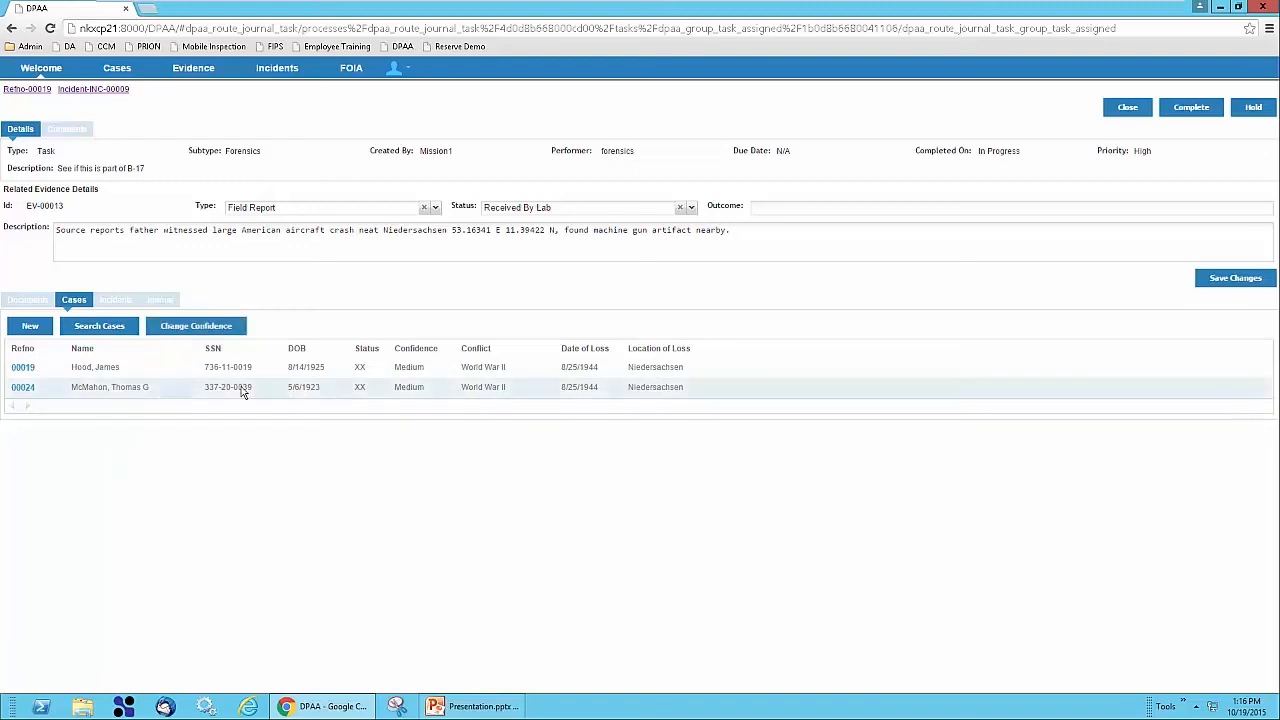
left_click(192, 330)
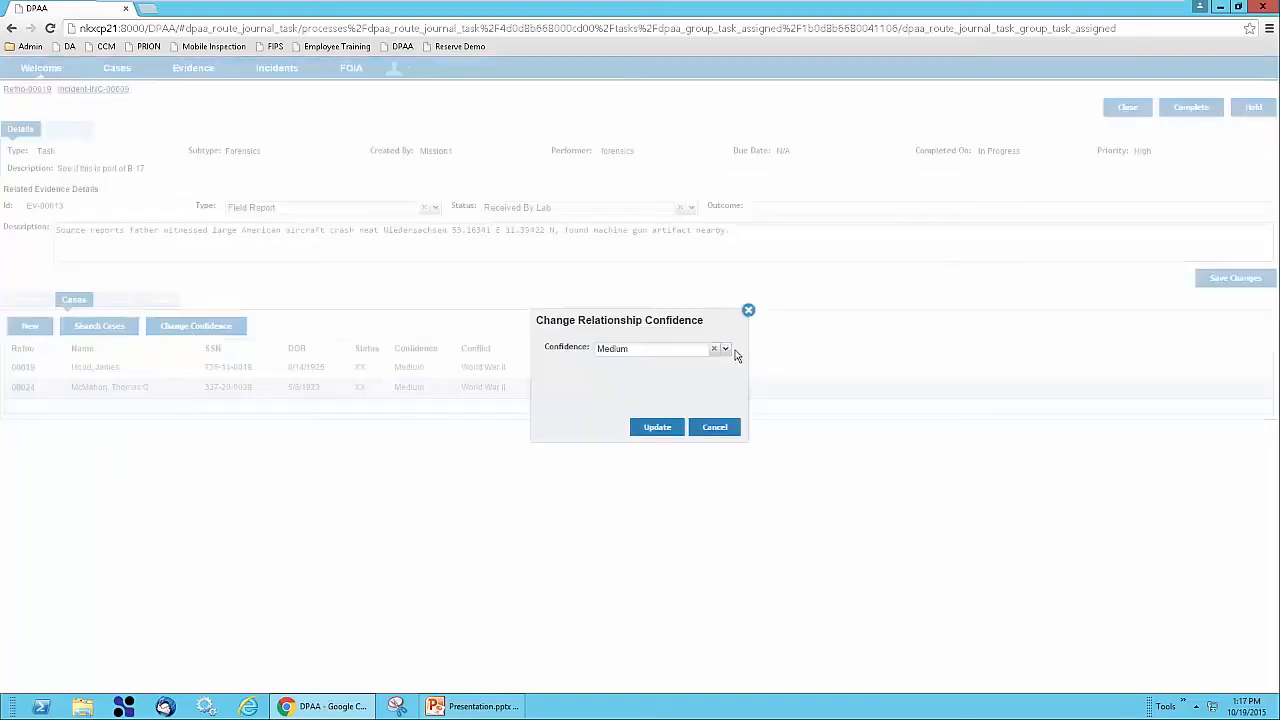
left_click(676, 356)
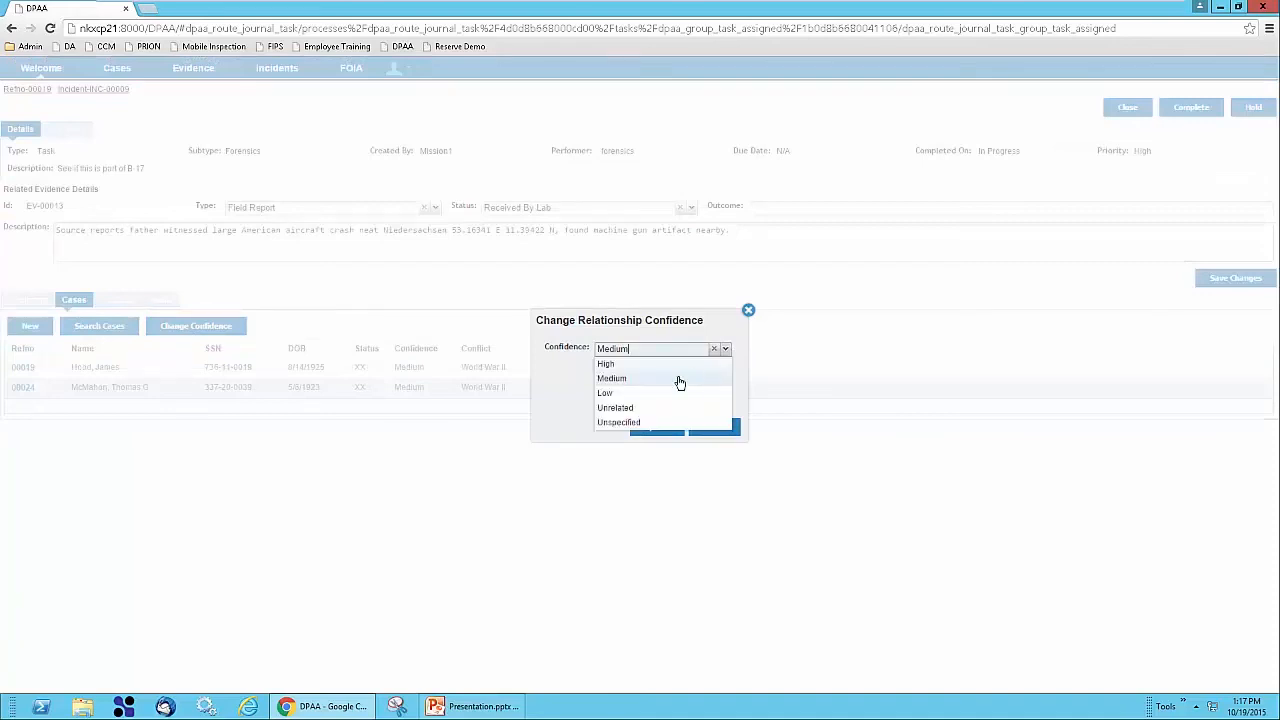
left_click(620, 408)
left_click(655, 430)
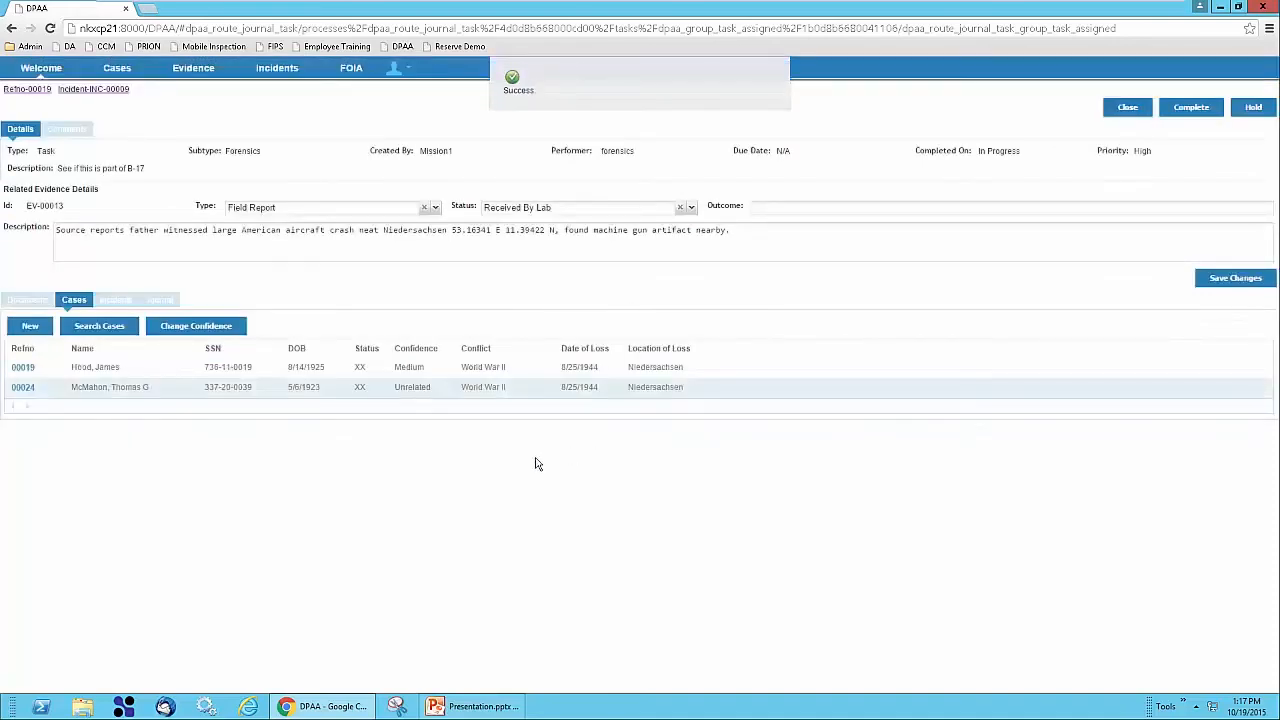
- Raise the relationship confidence of the first case linked to the evidence to High
left_click(406, 368)
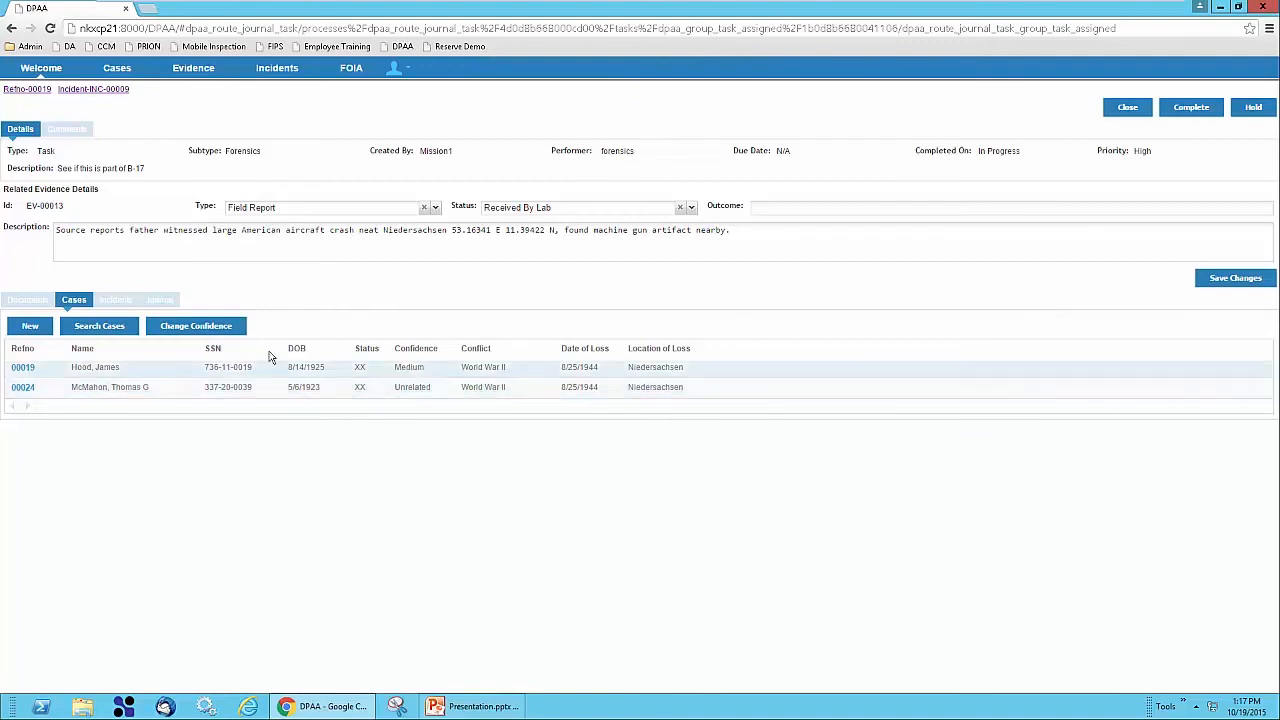
left_click(198, 328)
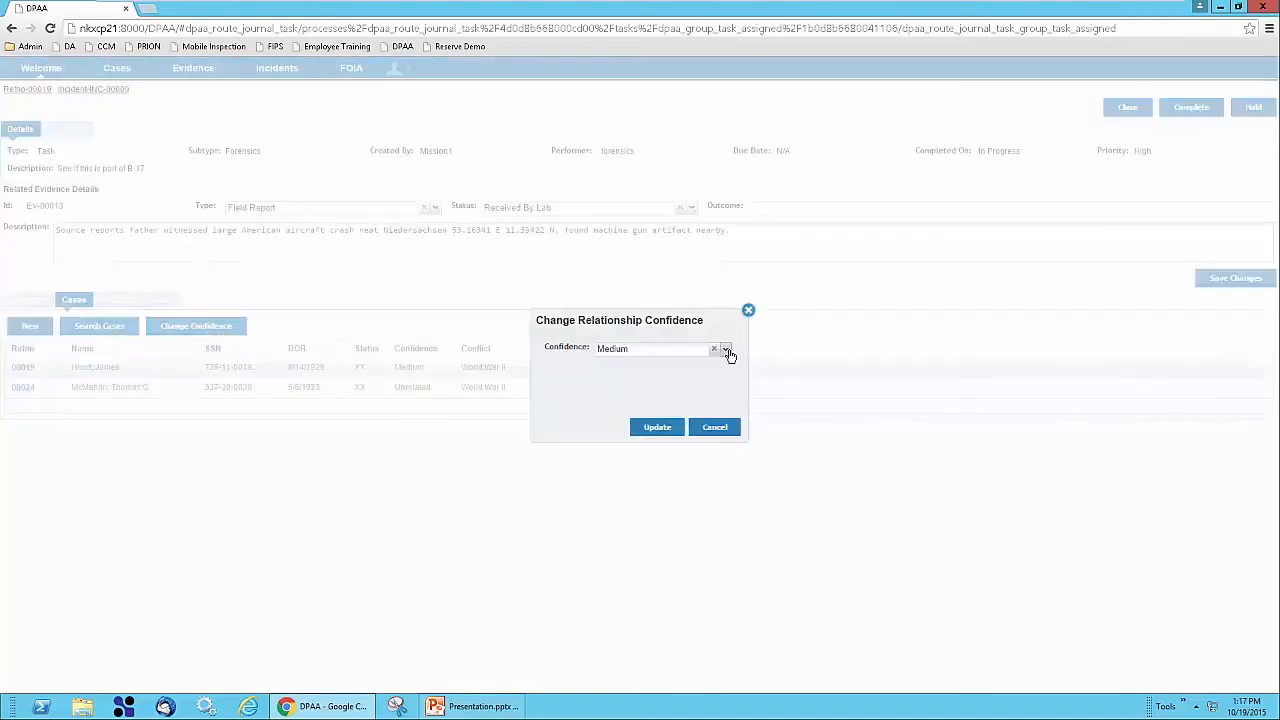
left_click(725, 350)
left_click(632, 364)
left_click(657, 428)
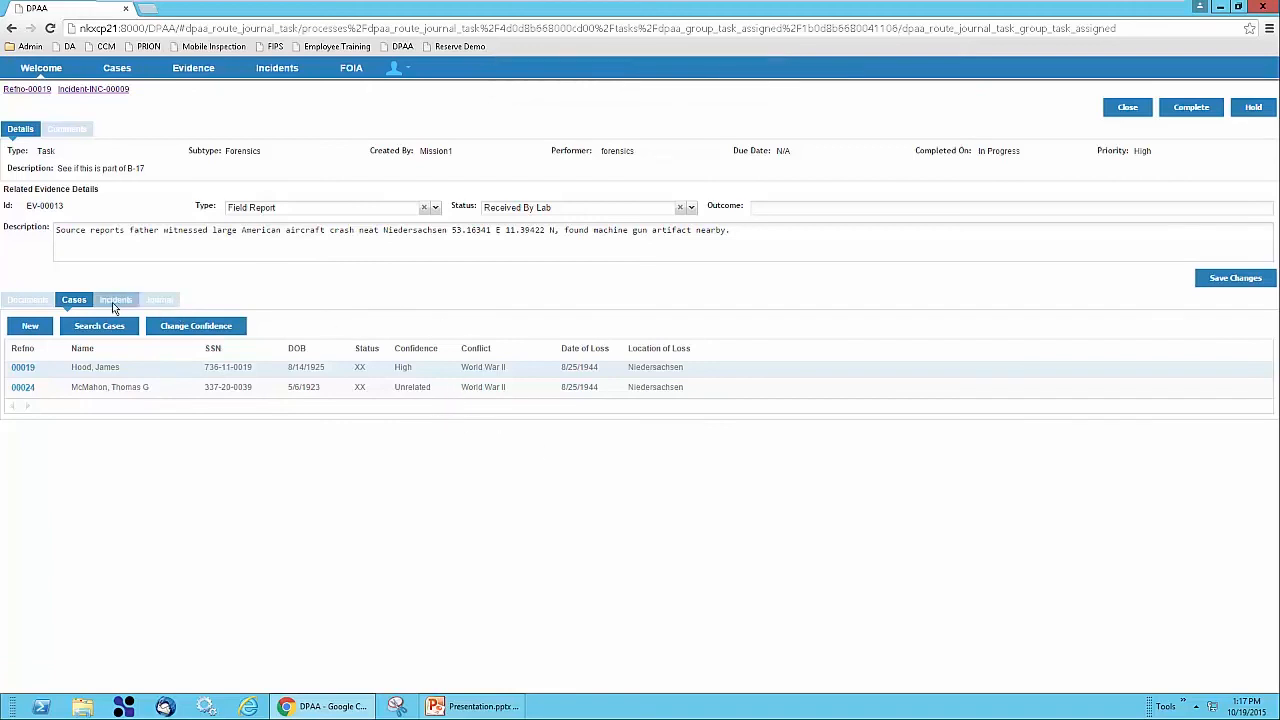
- Start a new task in the evidence's journal with subtype General and priority High
left_click(160, 302)
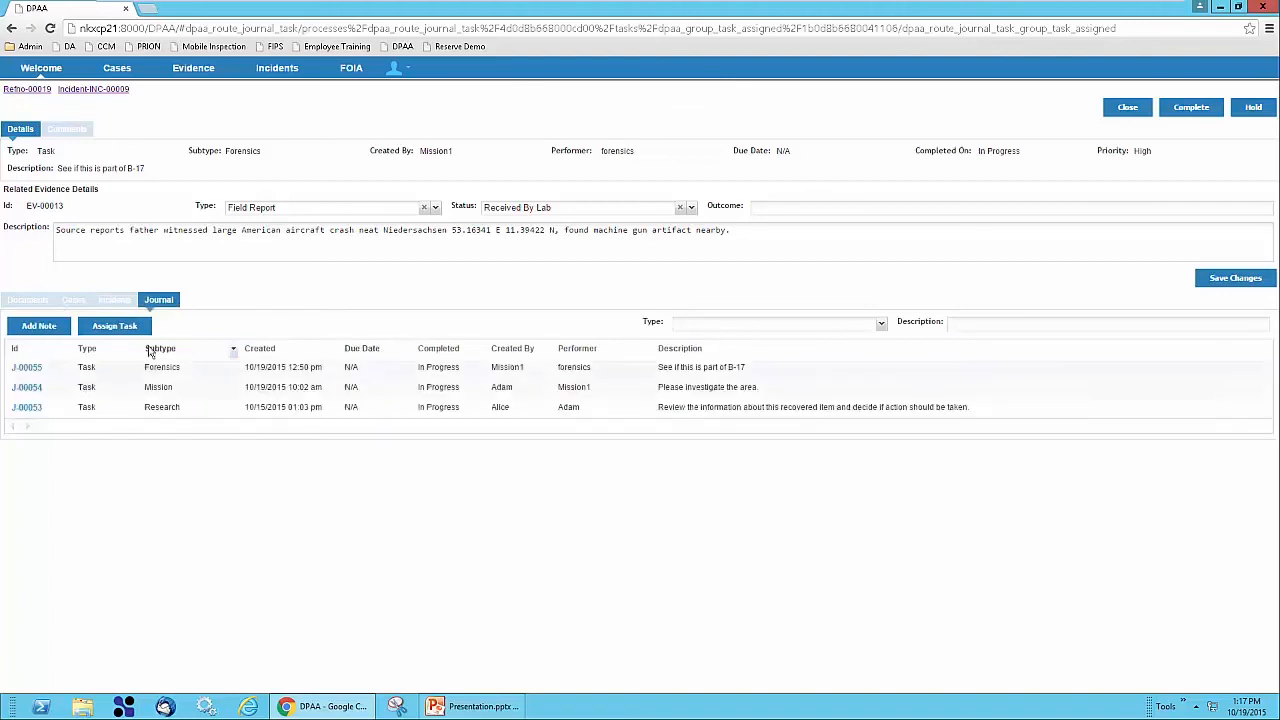
left_click(115, 327)
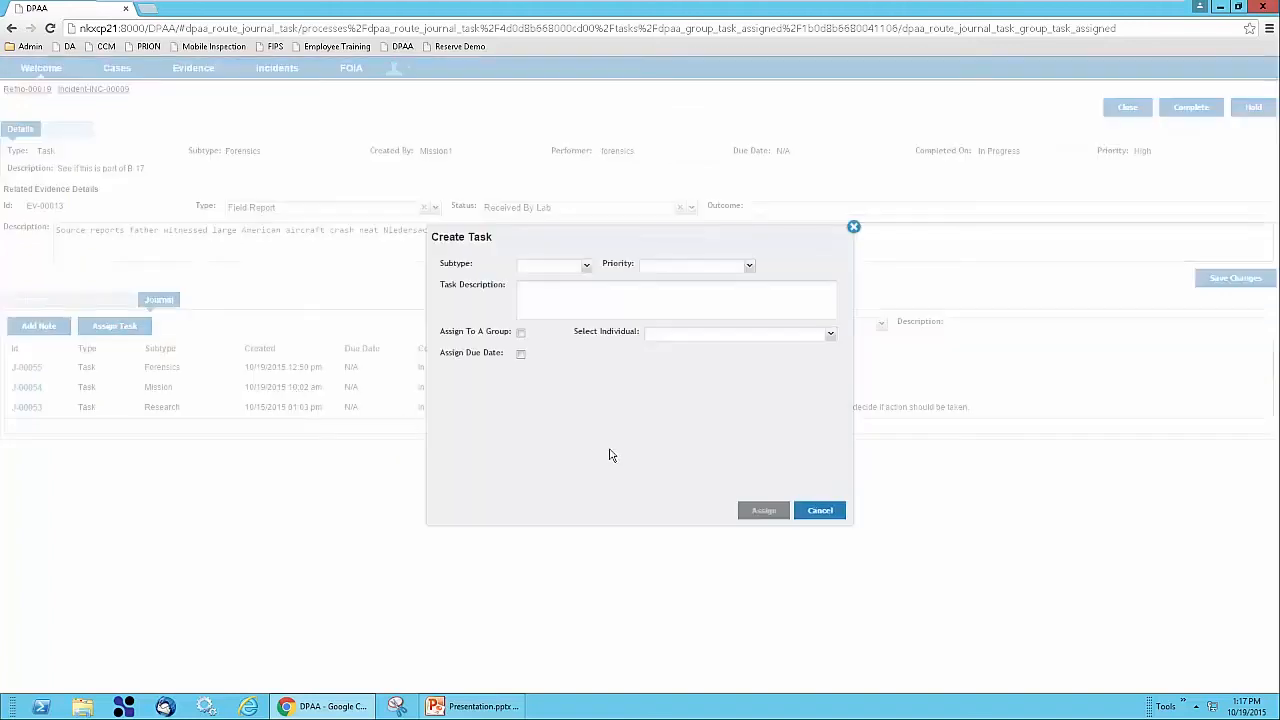
left_click(588, 266)
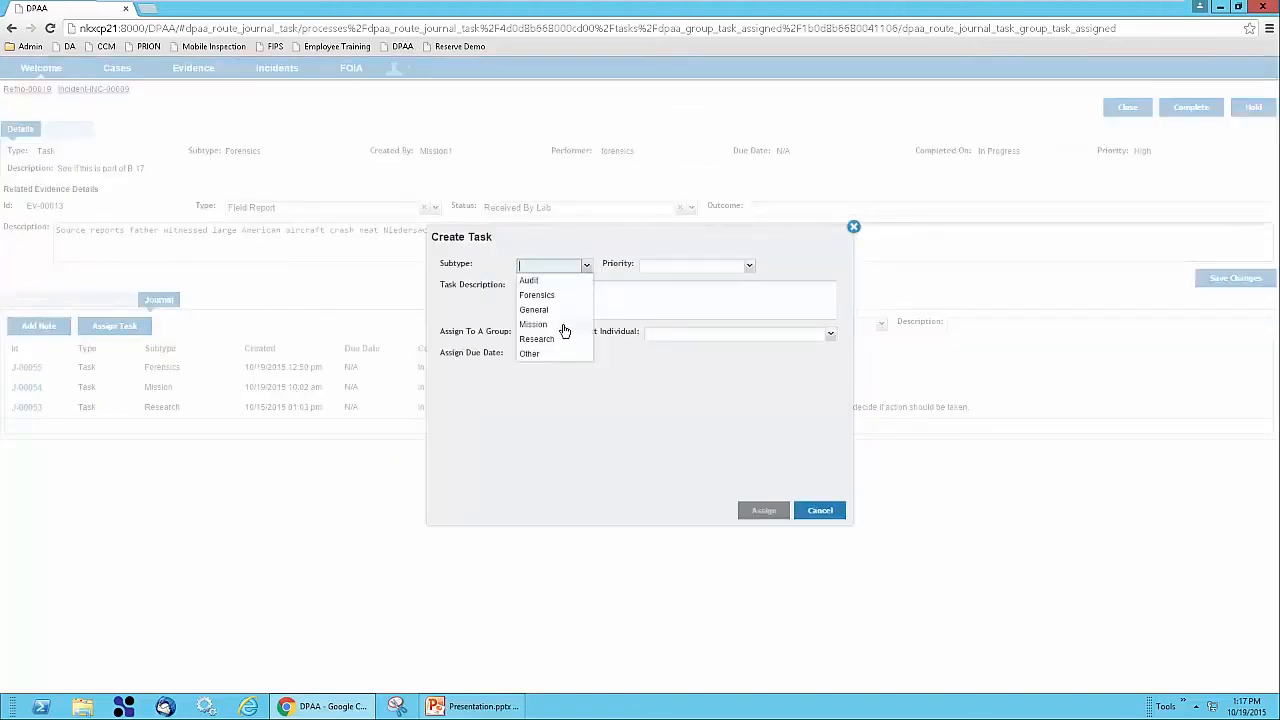
left_click(536, 311)
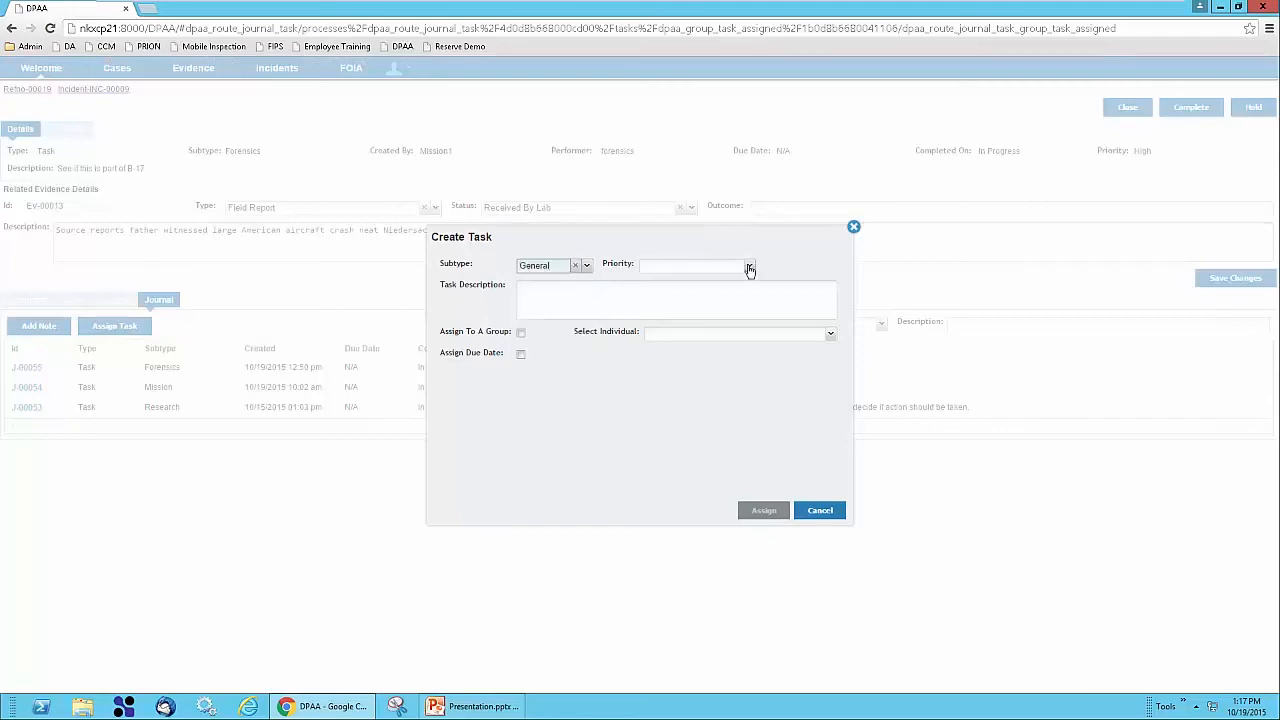
left_click(749, 266)
left_click(651, 281)
- Describe the task as checking whether the service member's determination should be changed, assign it to the individual researcher, and complete the forensics task
left_click(637, 293)
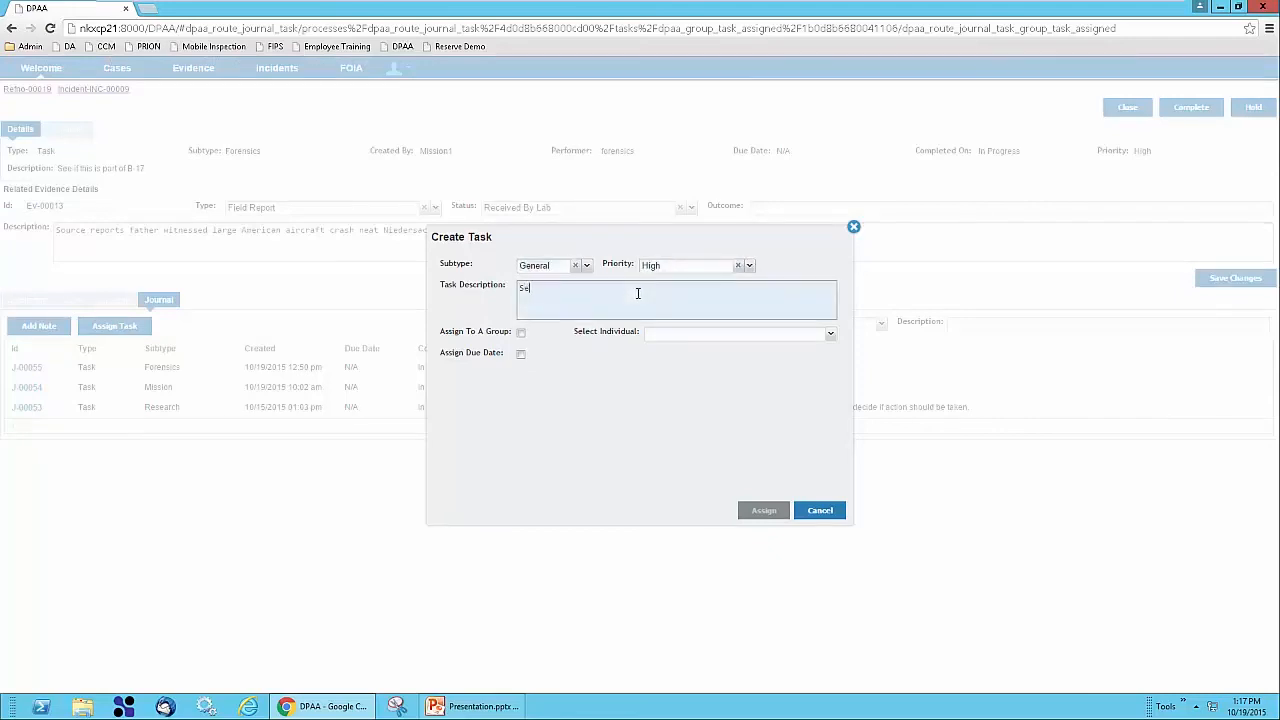
type("See if the determination for James Hood should be changed.")
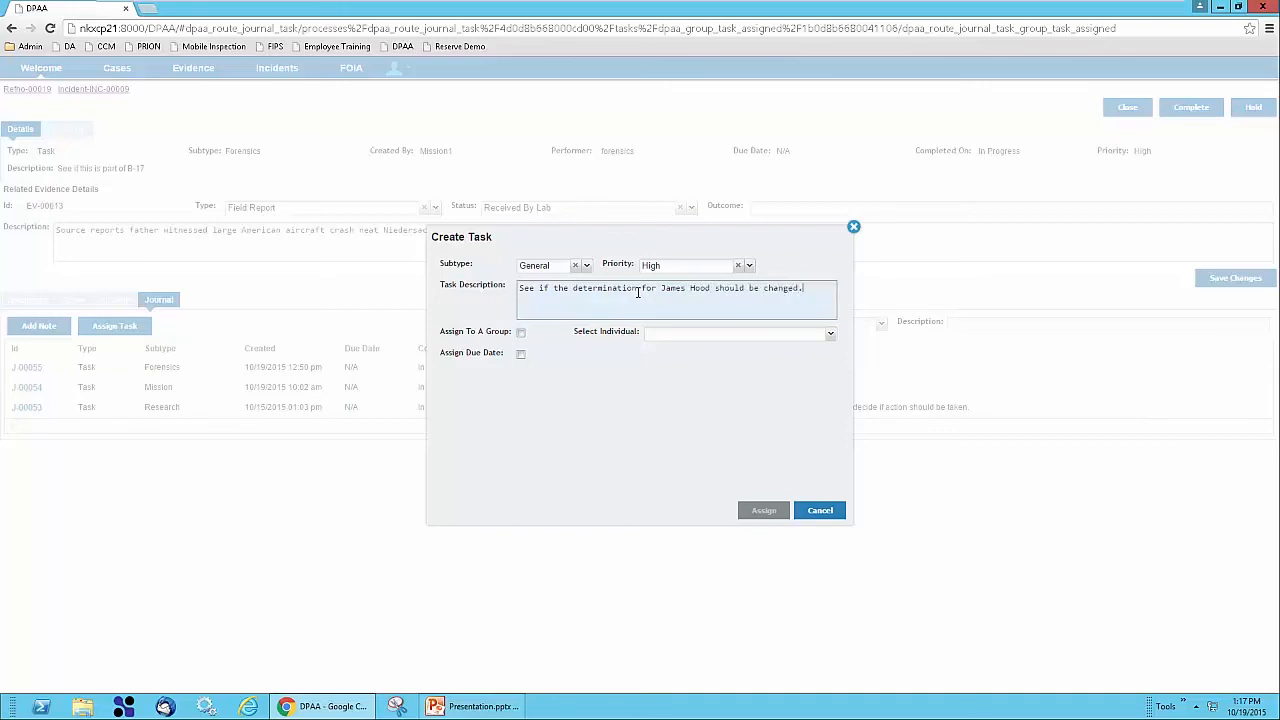
left_click(830, 334)
left_click(677, 356)
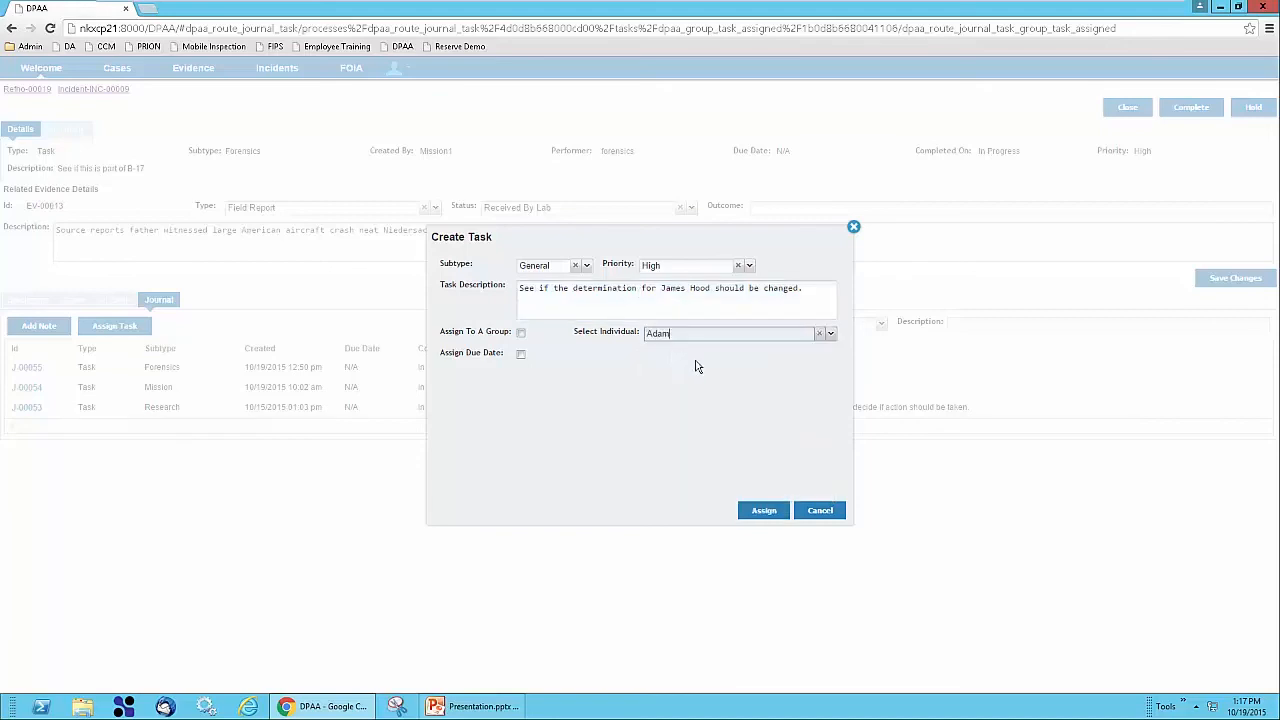
left_click(762, 511)
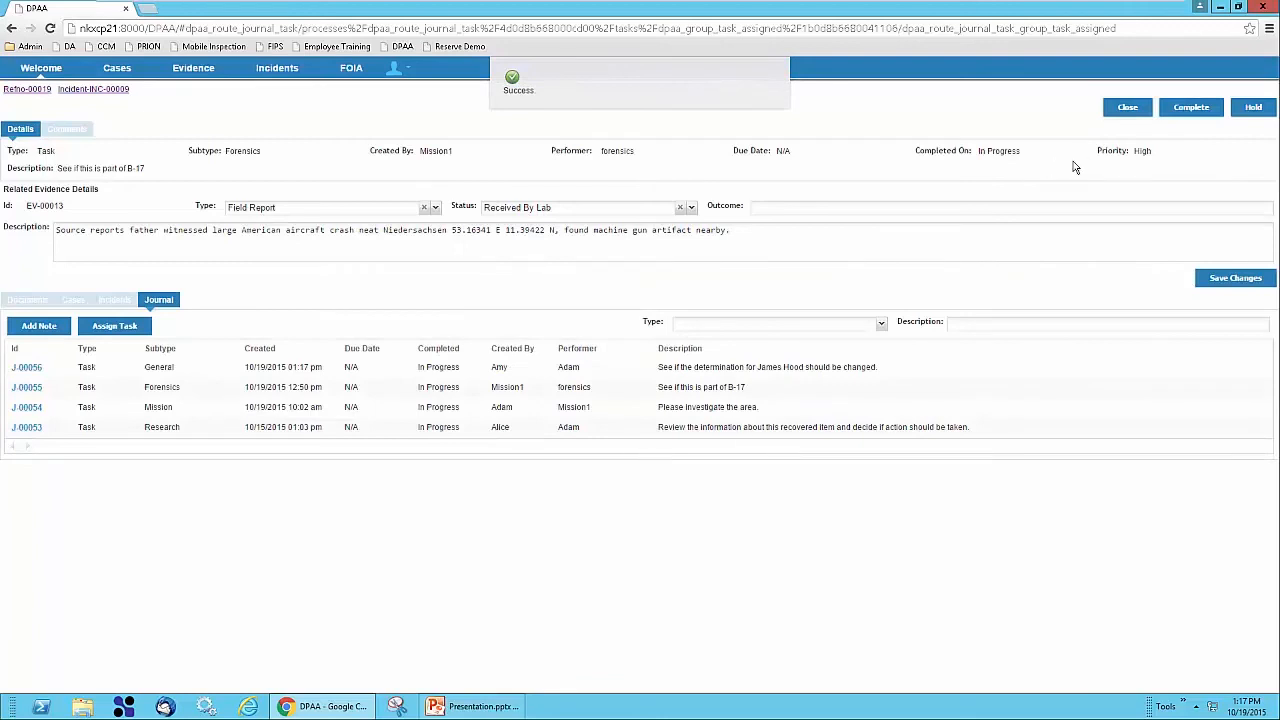
left_click(1195, 108)
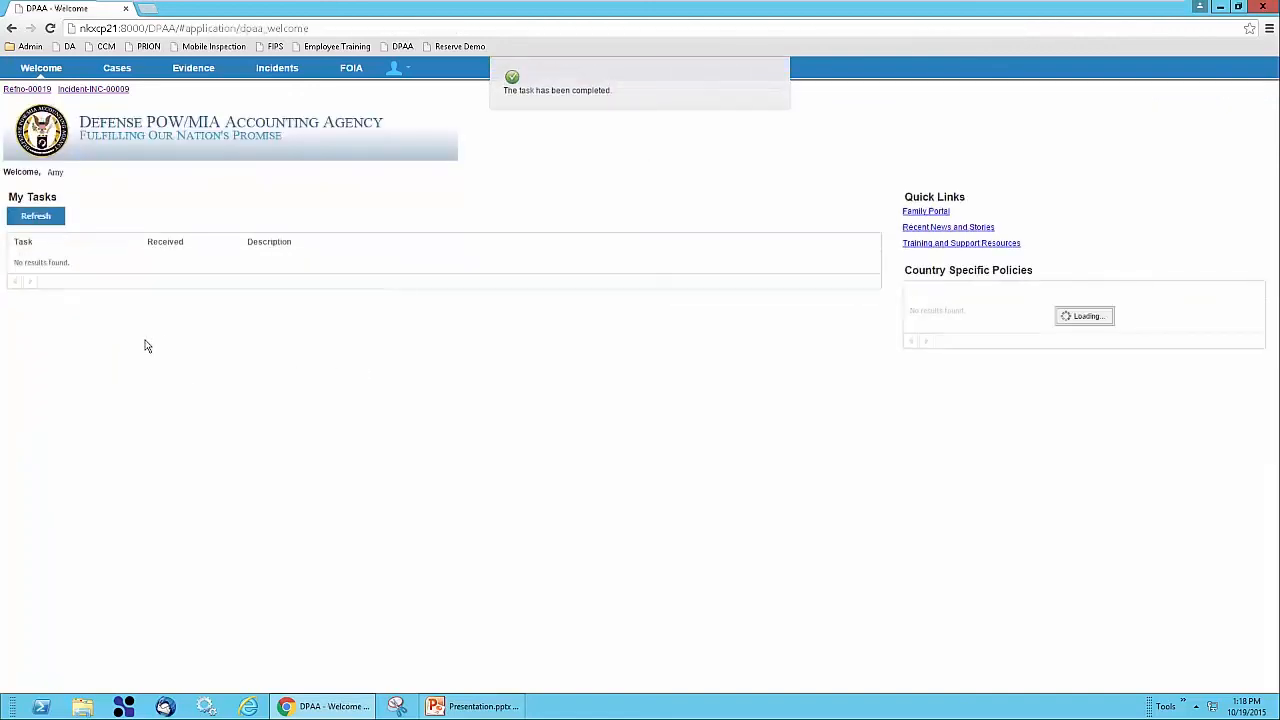
- Search all cases without filters and open the World War II case with loss location Niedersachsen
left_click(110, 70)
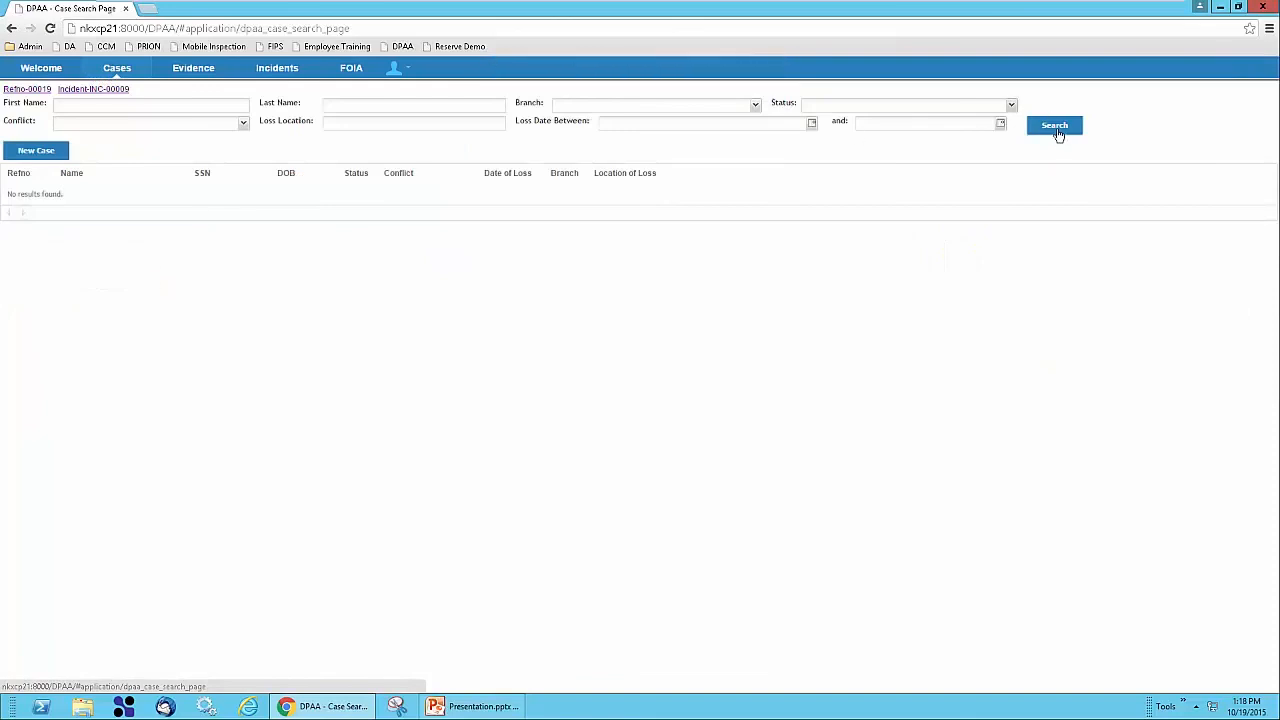
left_click(1057, 131)
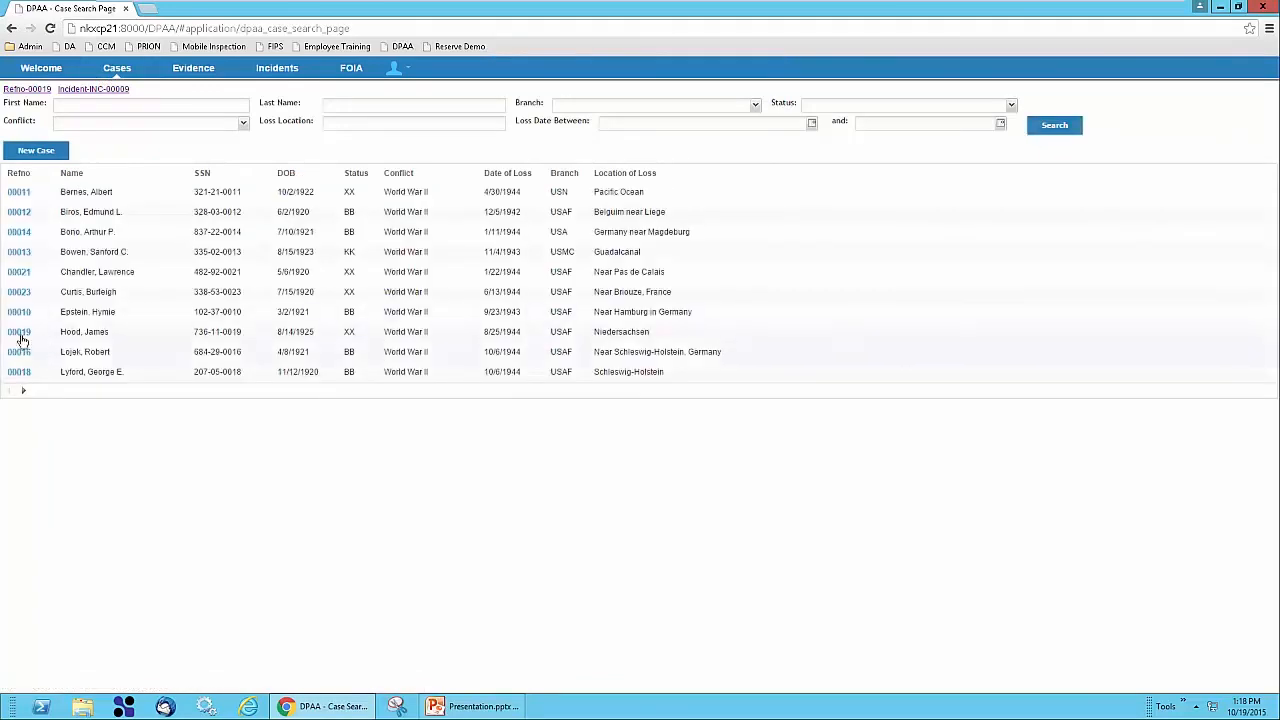
left_click(20, 334)
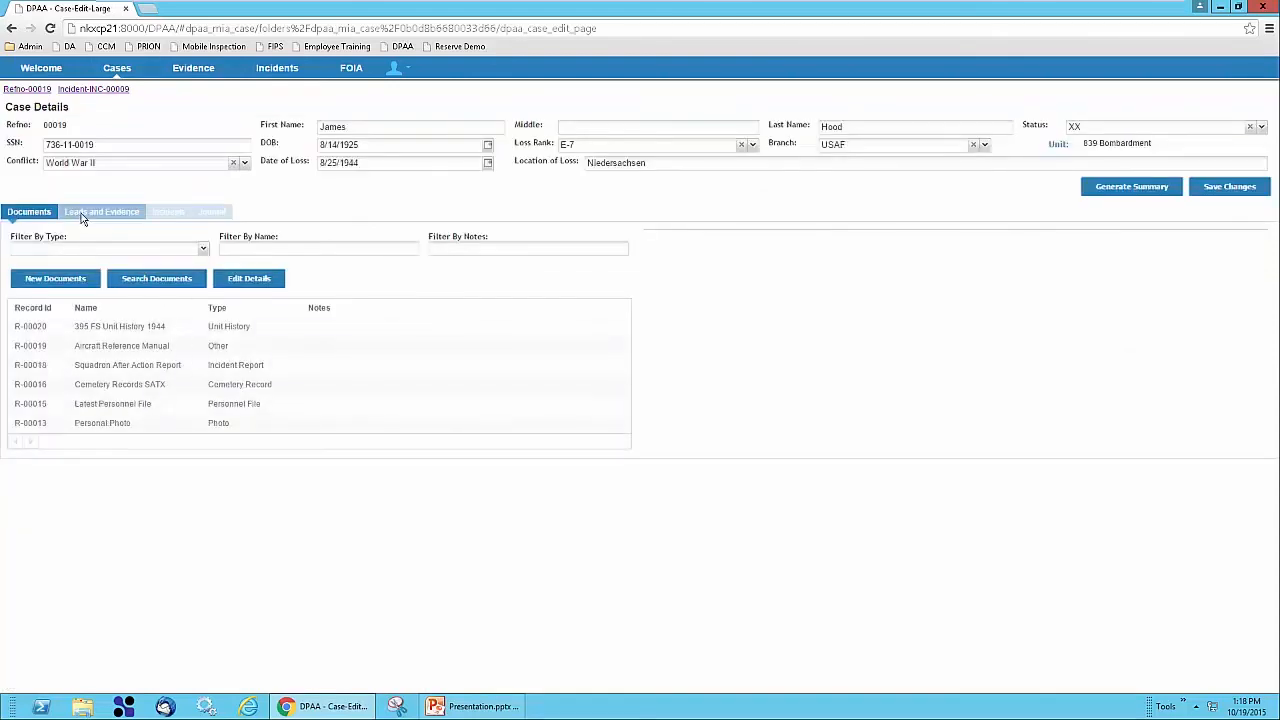
- Review the case's leads and evidence, related incidents and journal entries
left_click(127, 218)
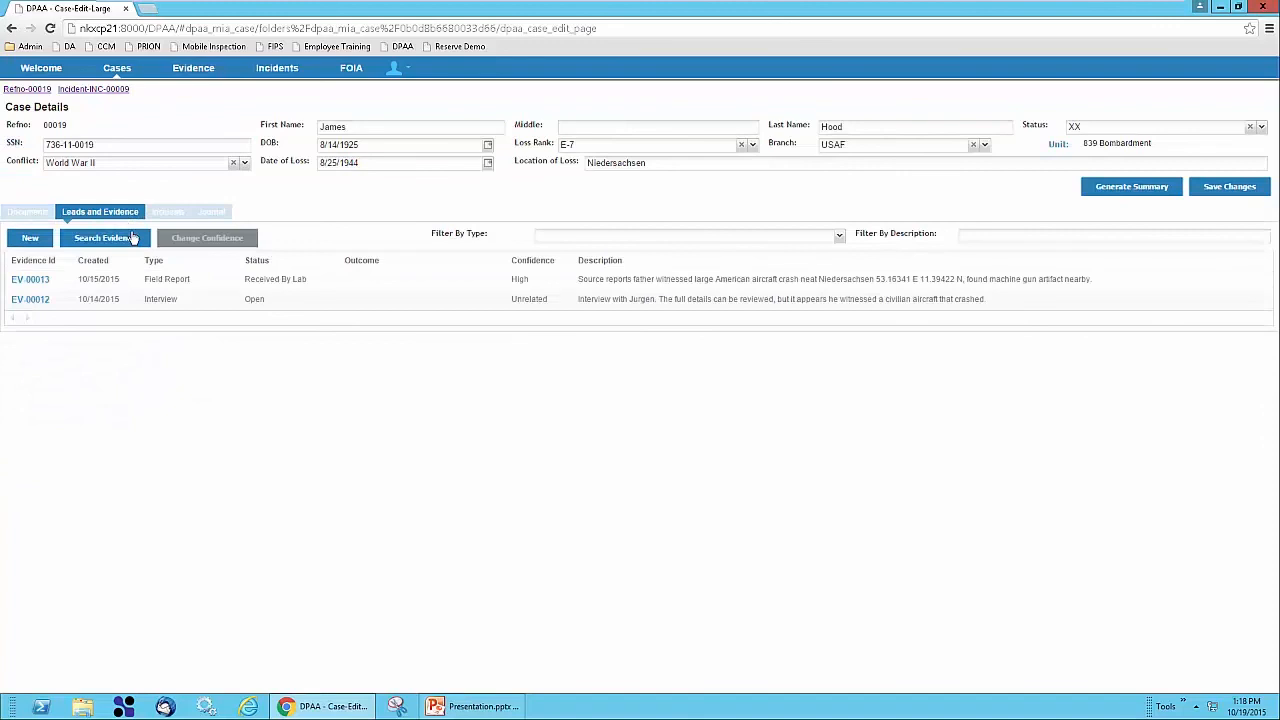
left_click(162, 216)
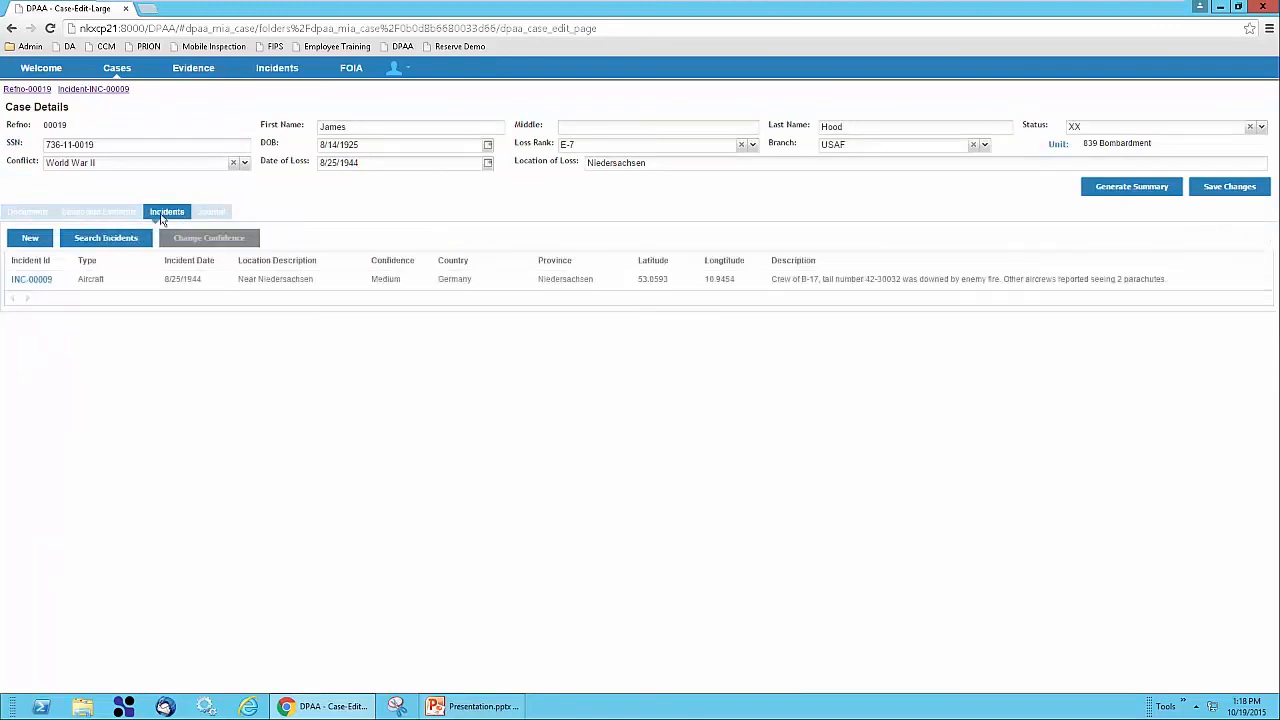
left_click(209, 216)
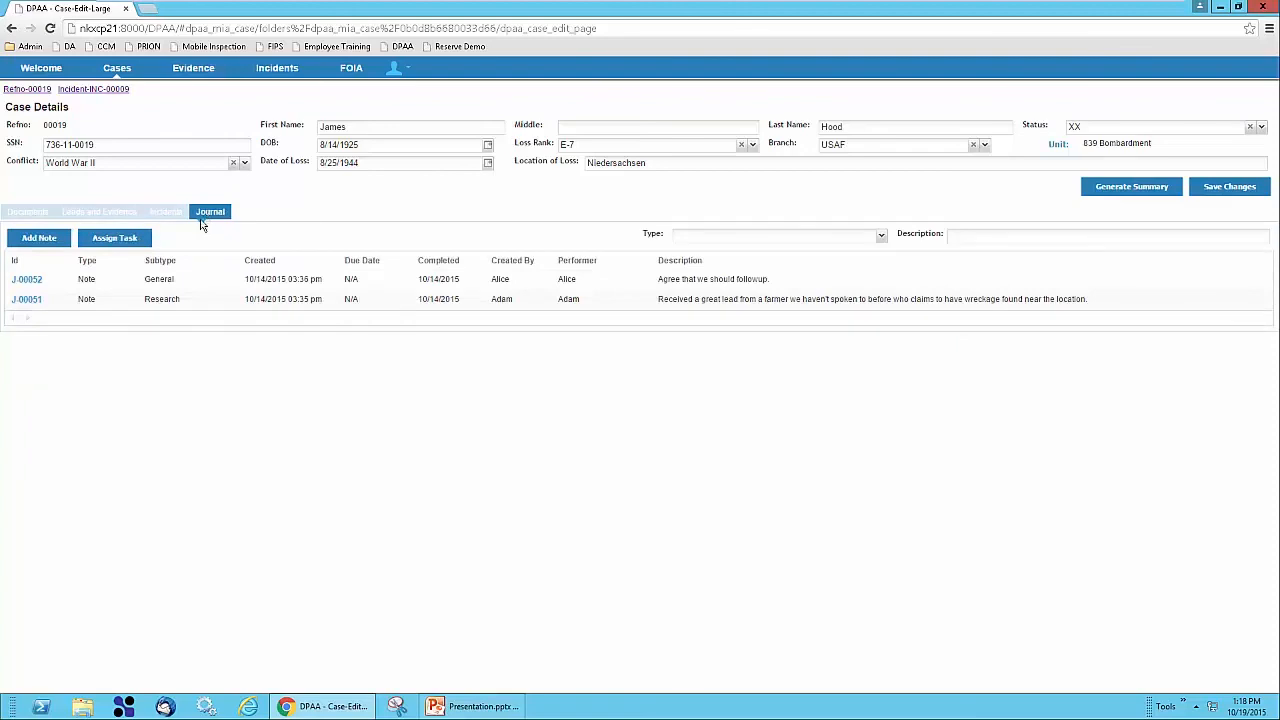
- Generate the case summary document and return to the case's document list
left_click(1104, 198)
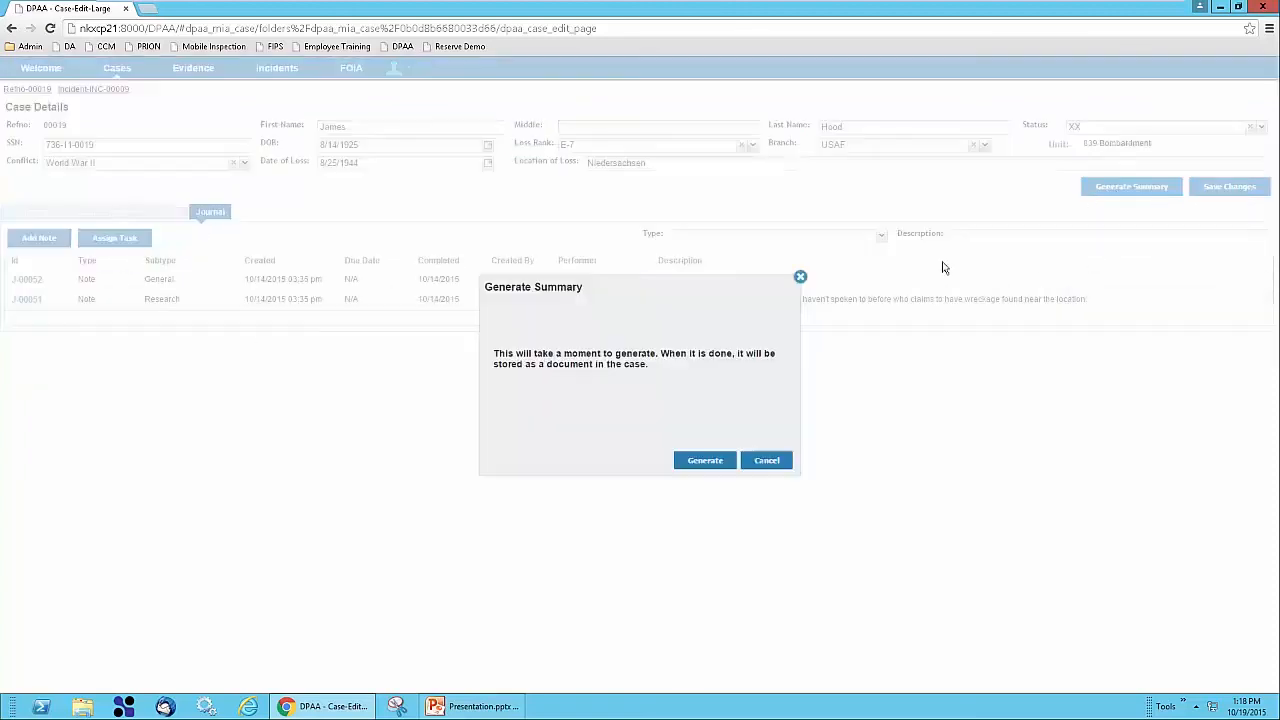
left_click(705, 462)
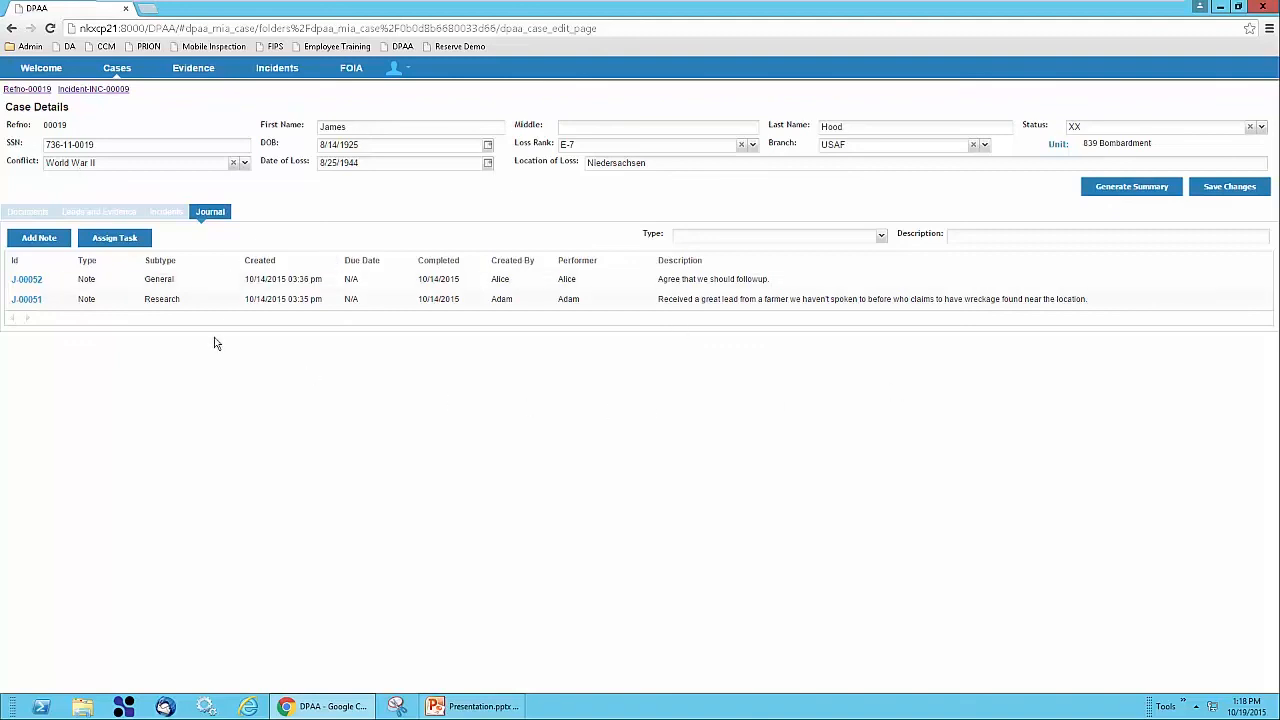
left_click(20, 212)
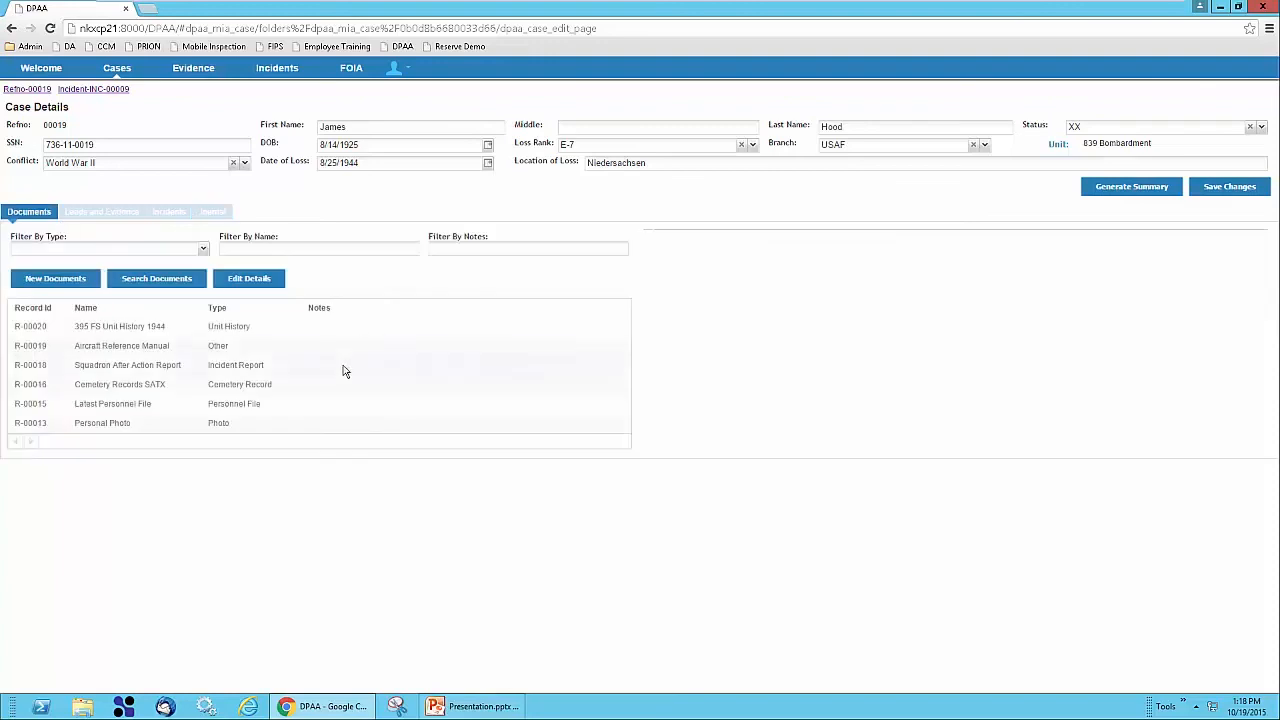
- Filter the case's documents by type Case Summary, clearing and reapplying the filter to refresh the list
left_click(203, 252)
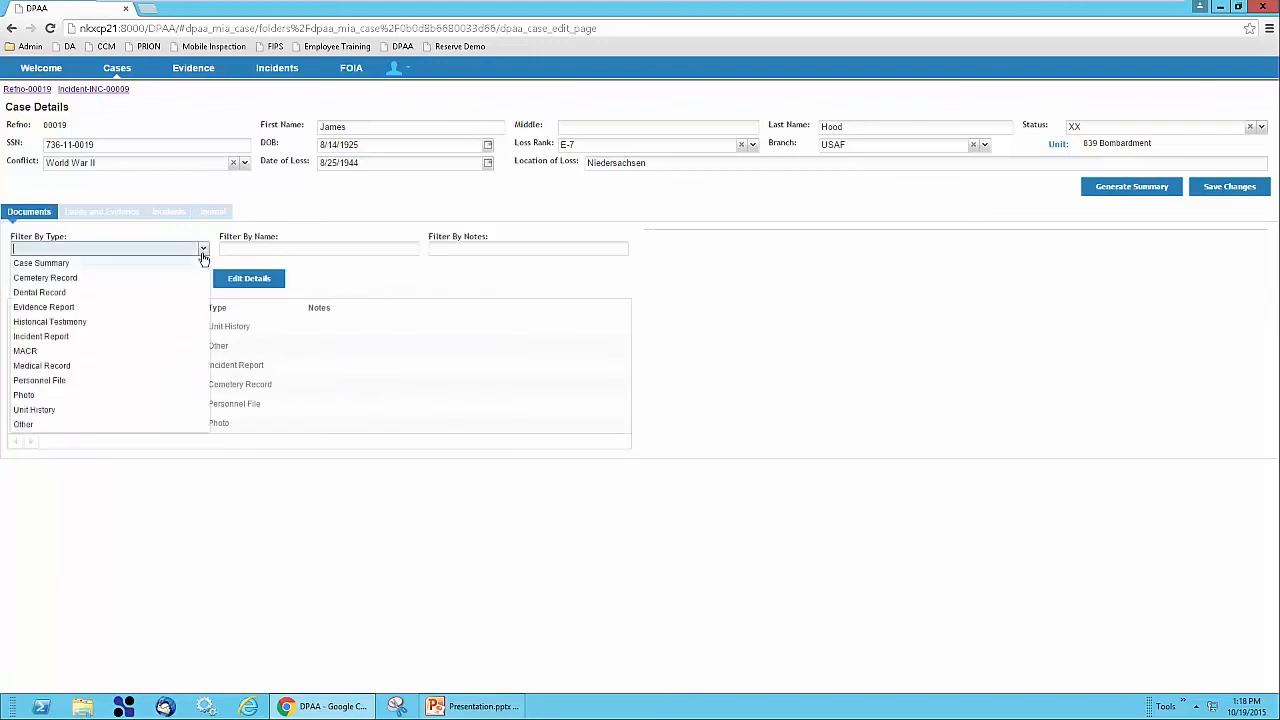
left_click(100, 262)
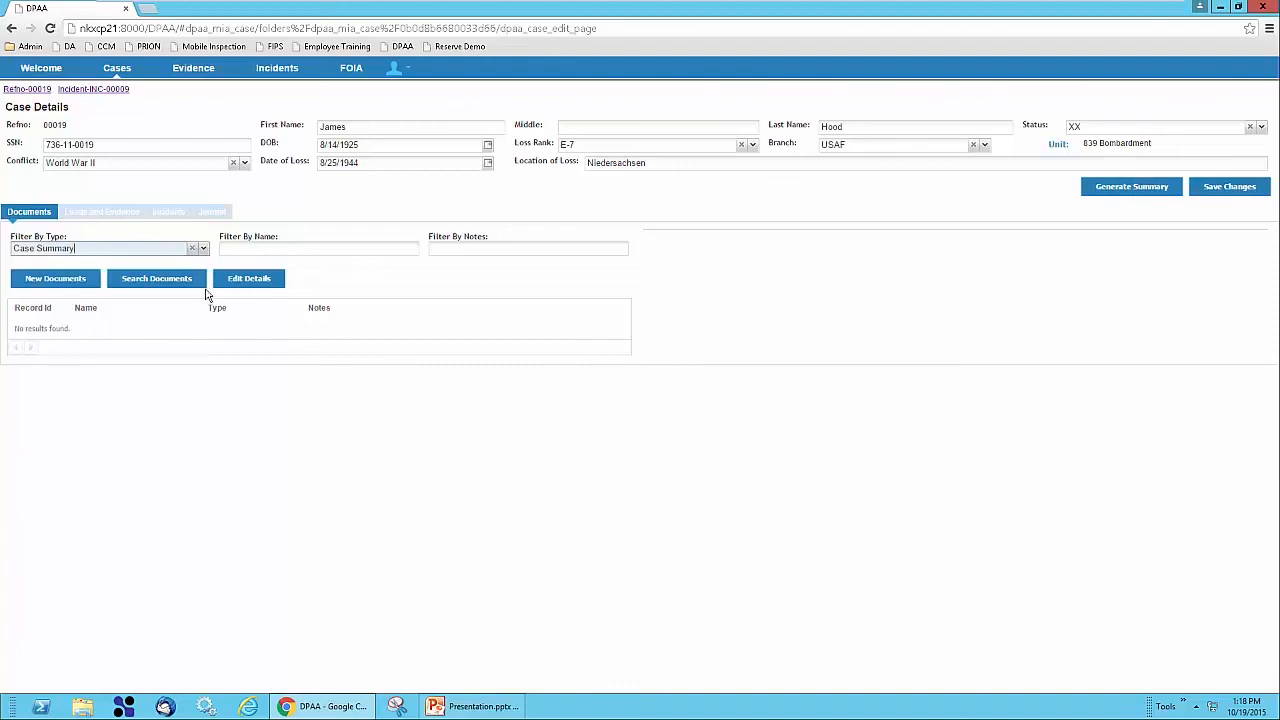
left_click(192, 248)
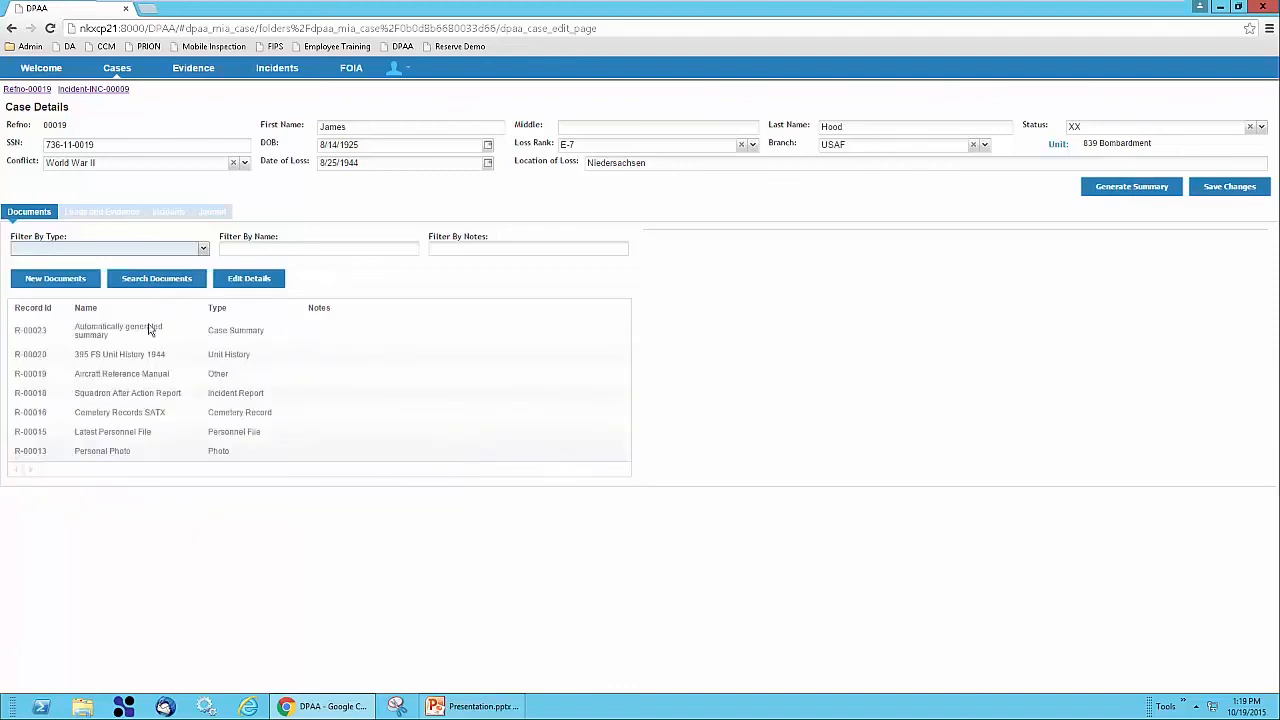
left_click(202, 248)
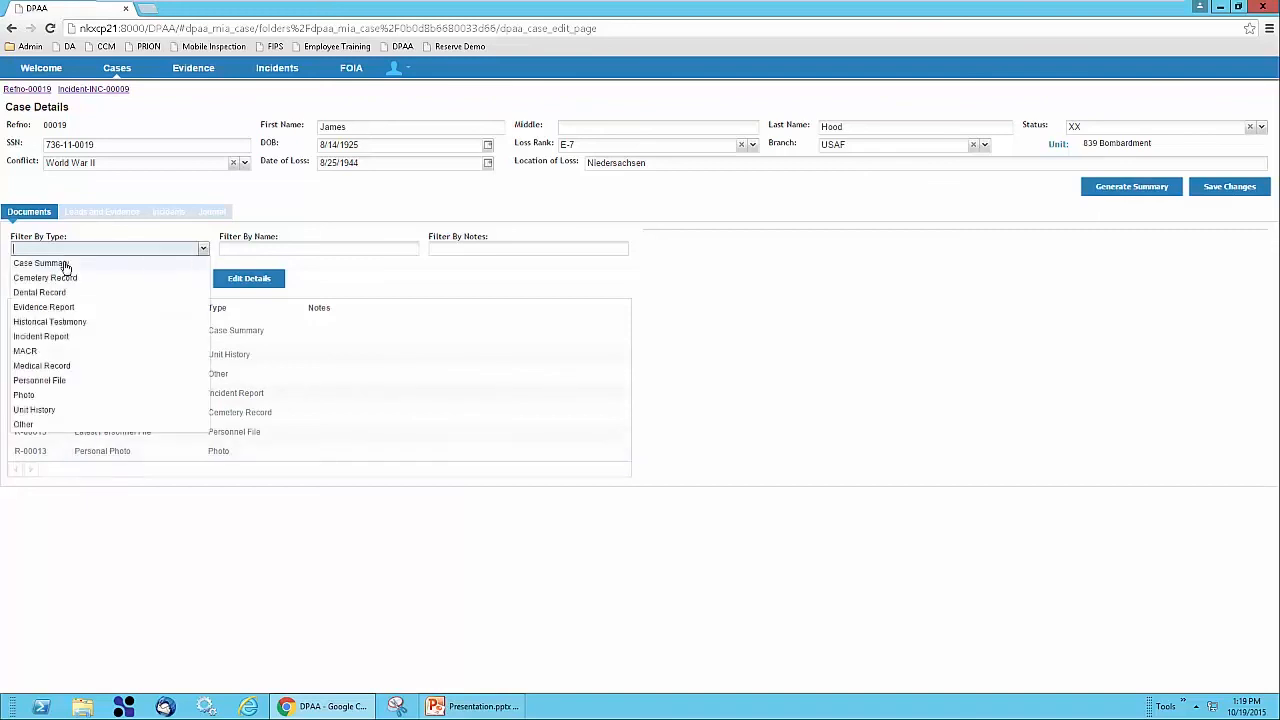
left_click(66, 264)
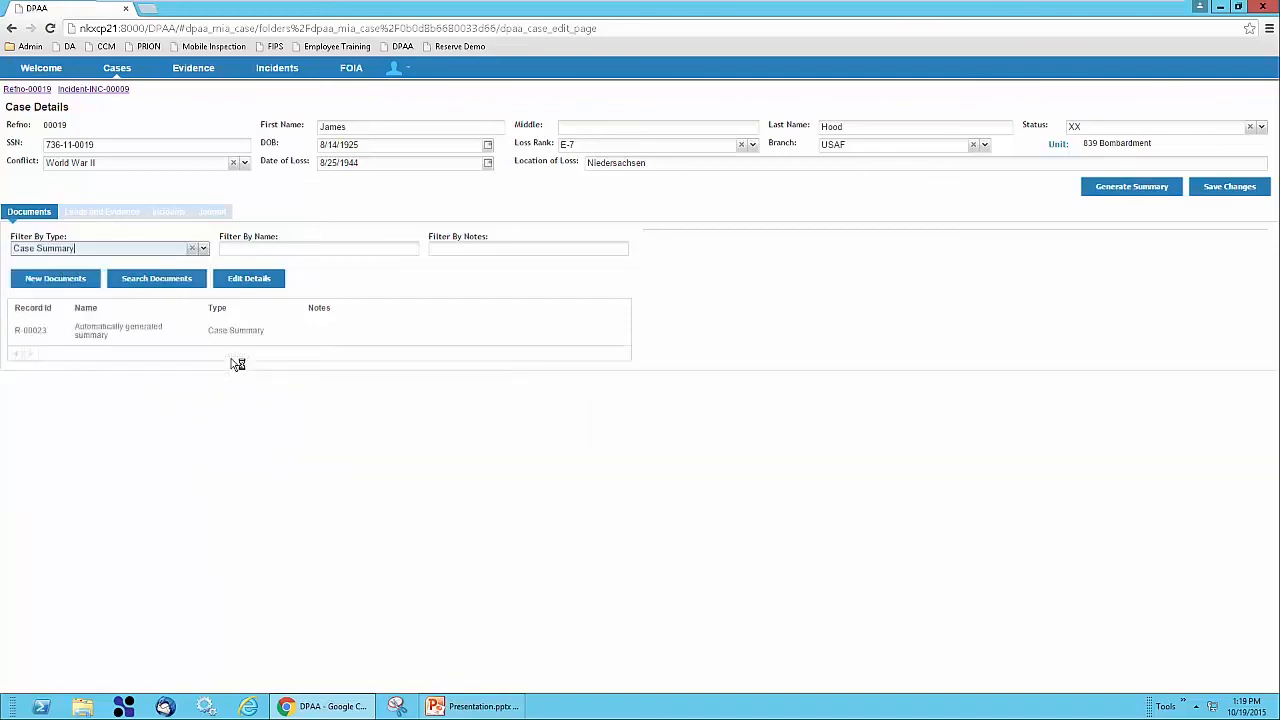
- Download Case Summary.pdf from the automatically generated summary record and open it to examine the Journal Summary section
left_click(117, 340)
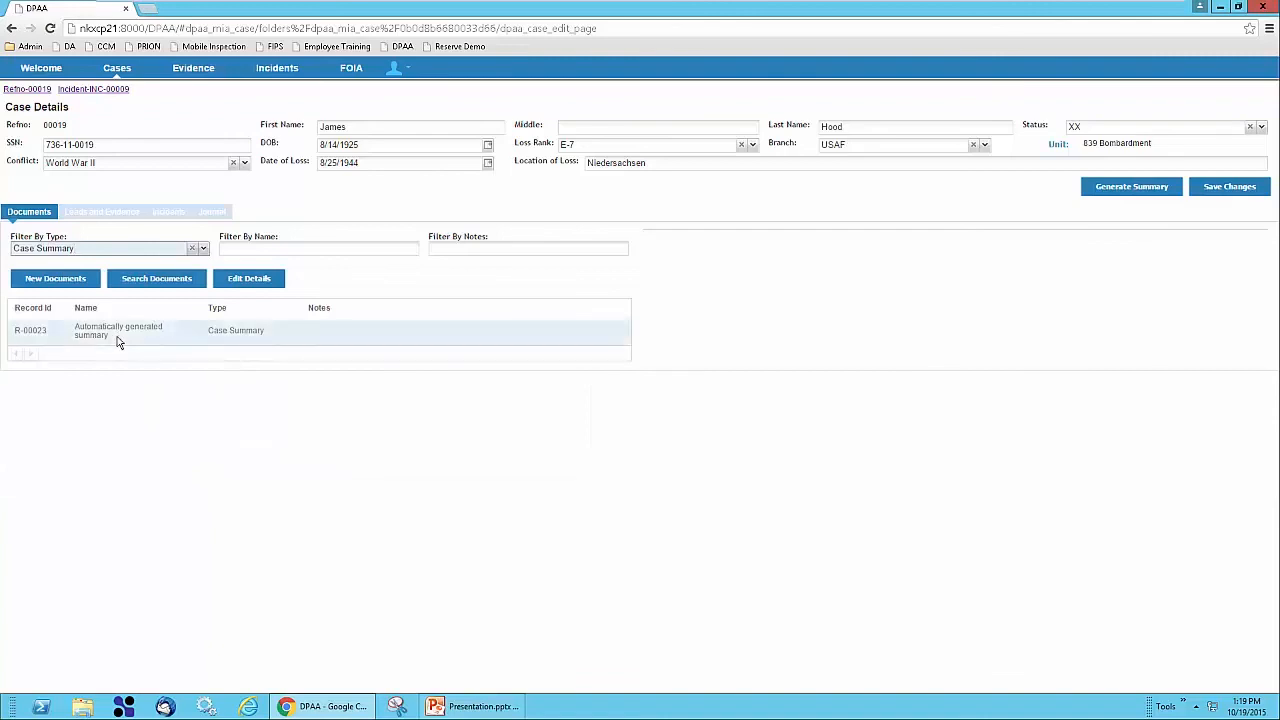
right_click(703, 323)
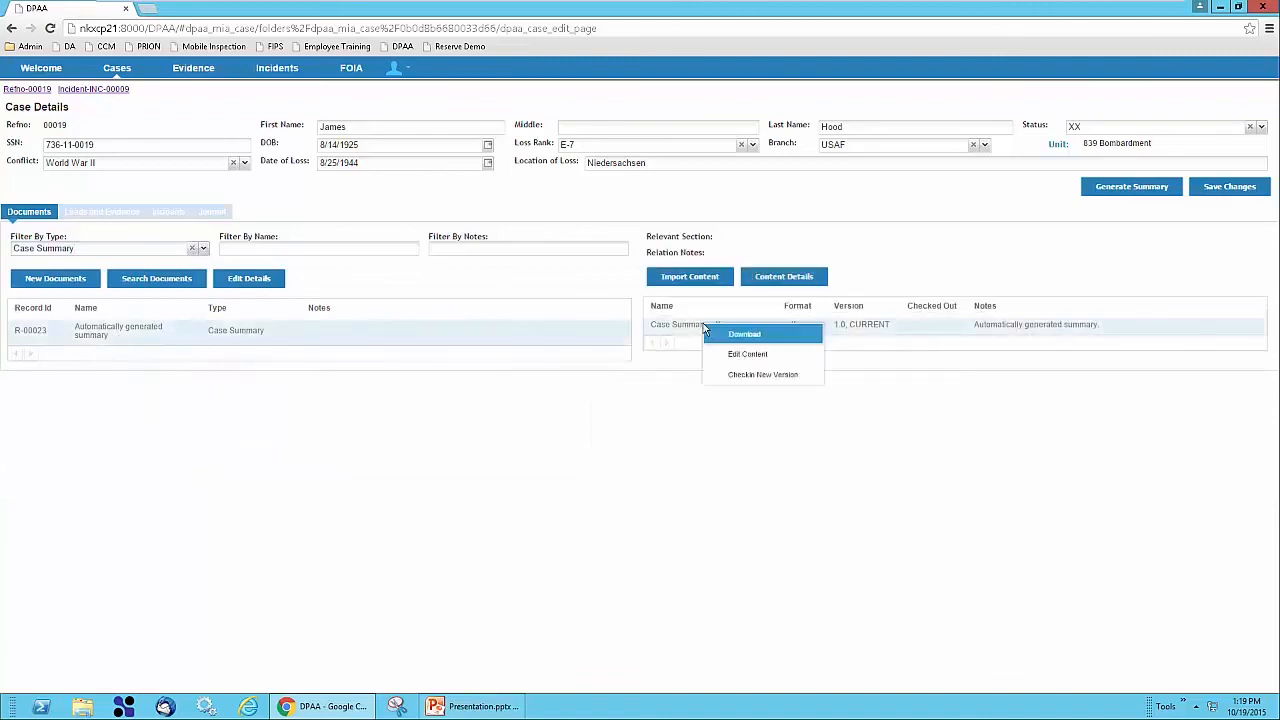
left_click(745, 336)
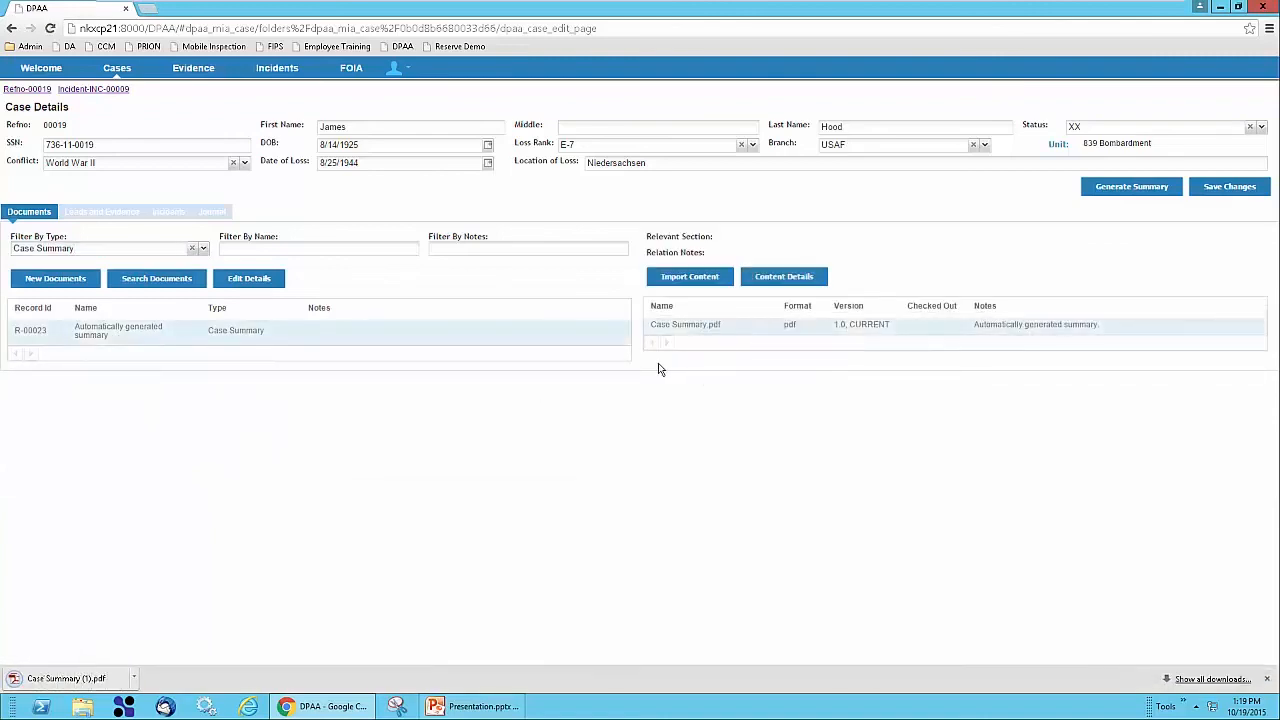
left_click(66, 678)
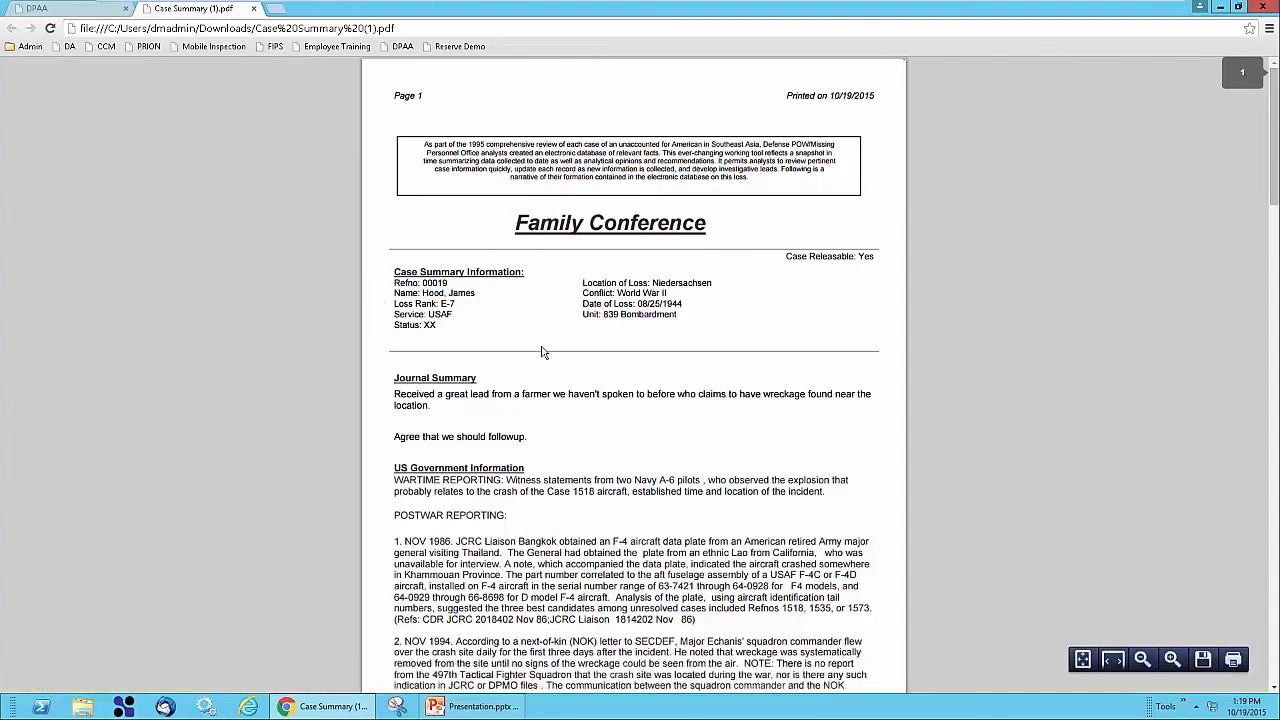
left_click_drag(392, 377, 546, 433)
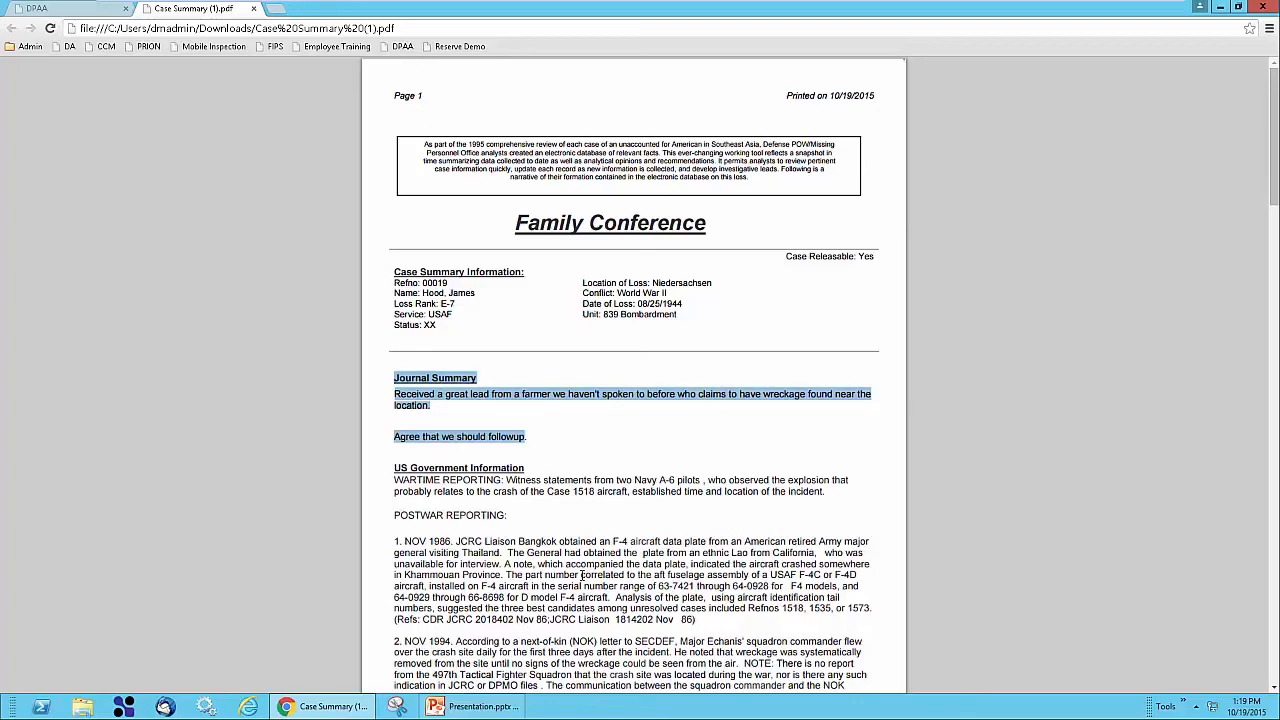
- Switch to the PowerPoint presentation and start the slide show from slide 12, Demonstration Agenda
left_click(478, 706)
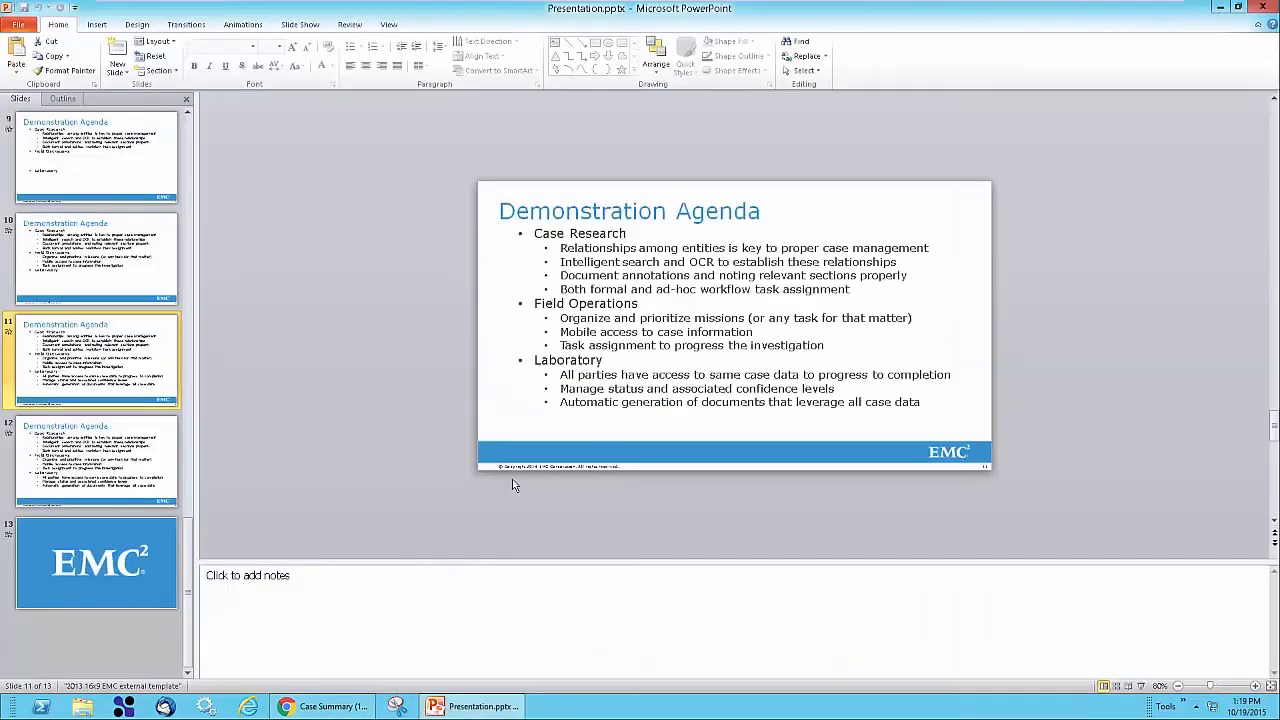
left_click(150, 480)
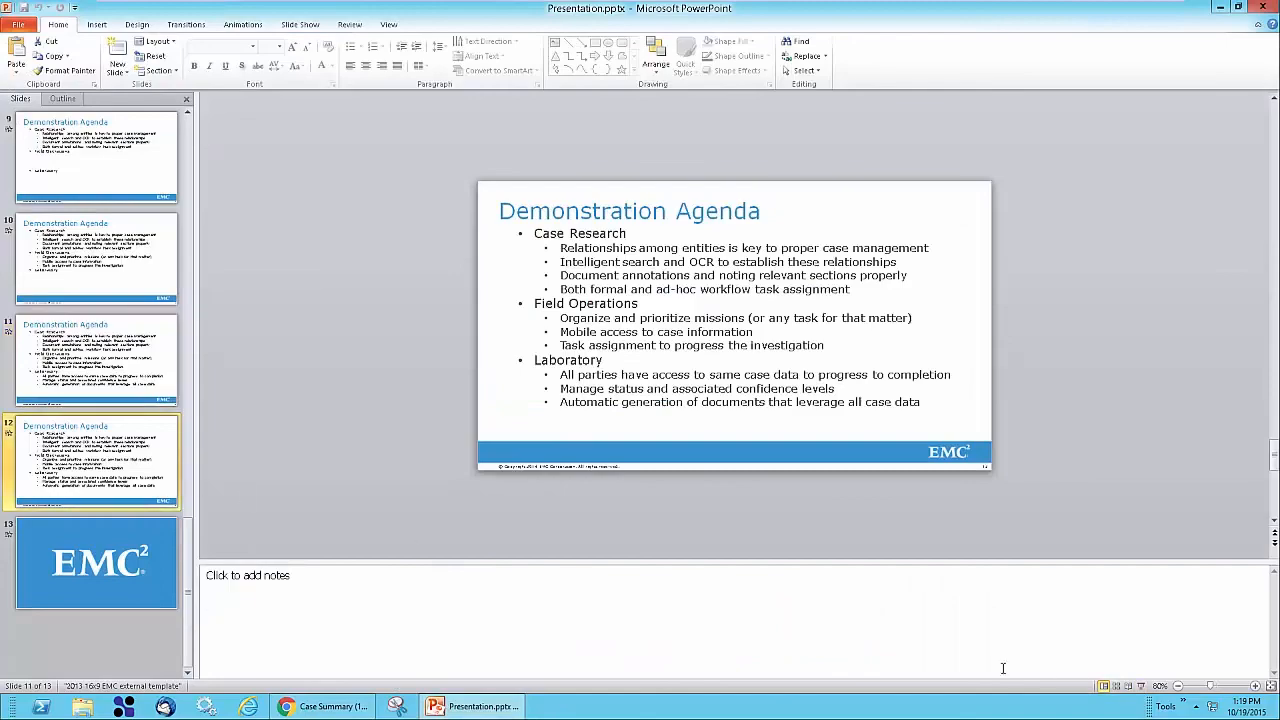
left_click(1141, 686)
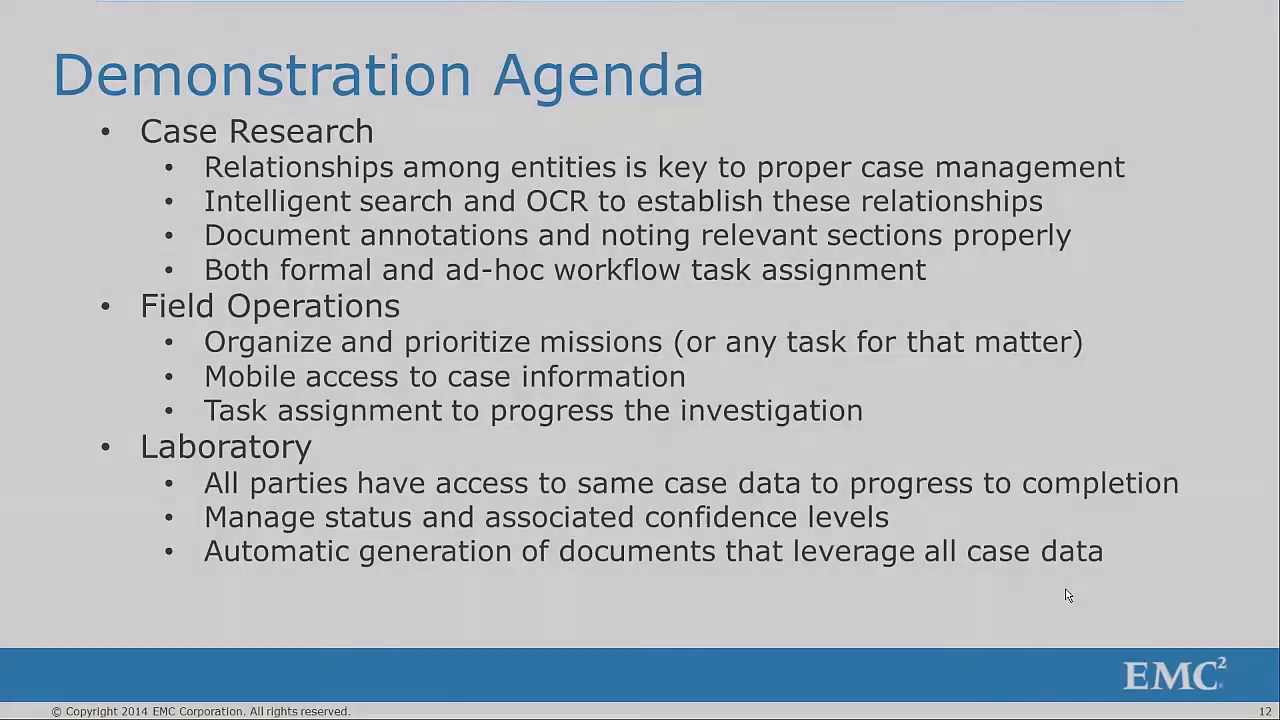